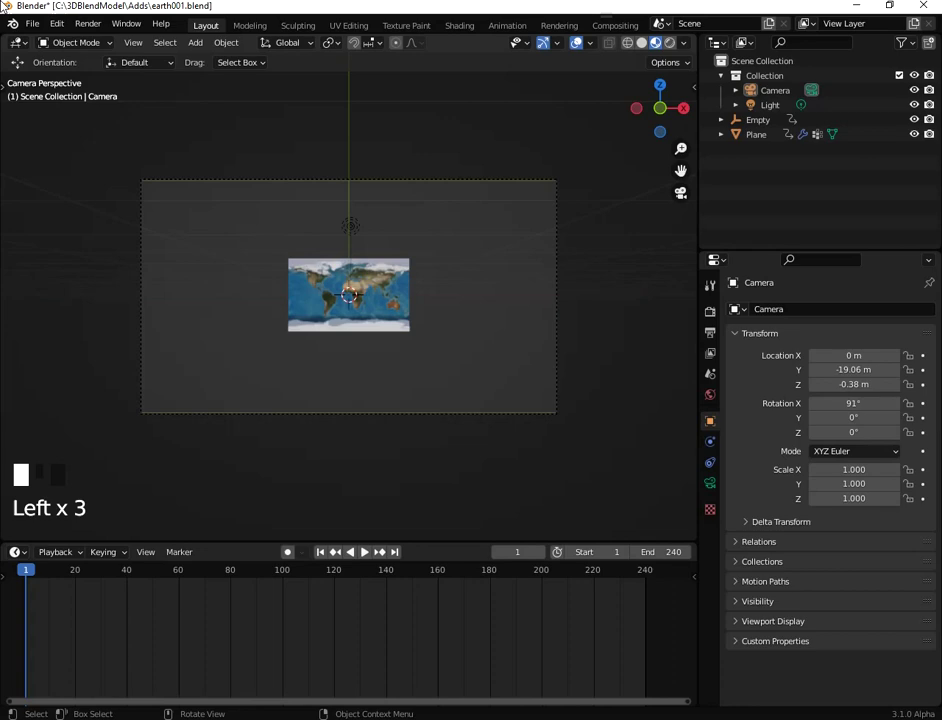
Play back the animation of the flat world map curling into a globe
click(364, 552)
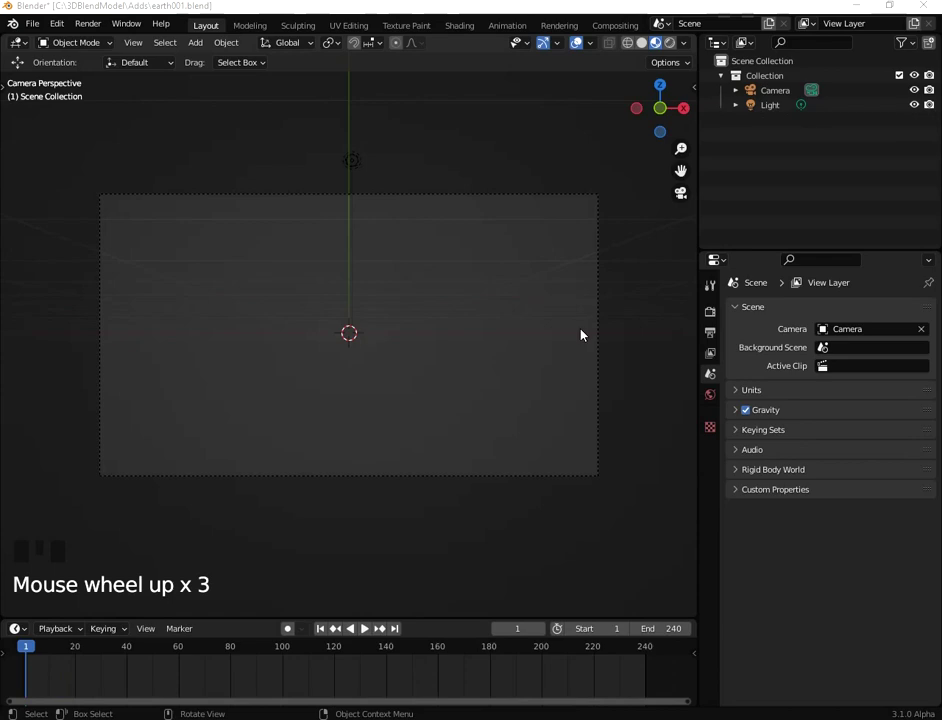
Zoom out over the scene and select the Camera, then the Light, in the outliner
middle_drag(580, 334, 569, 340)
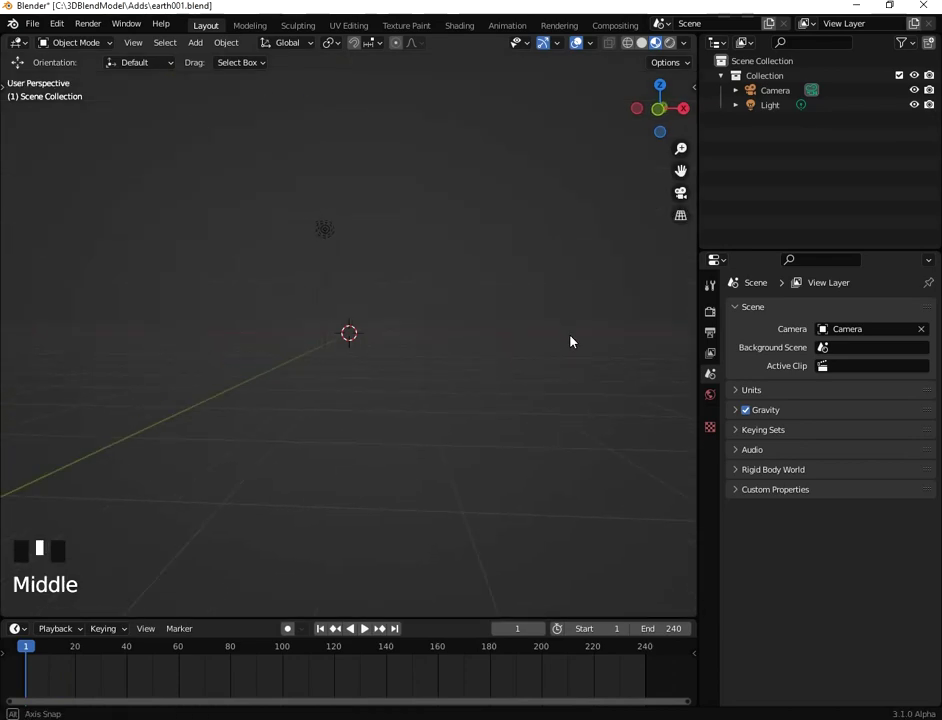
scroll(467, 314, down, 1)
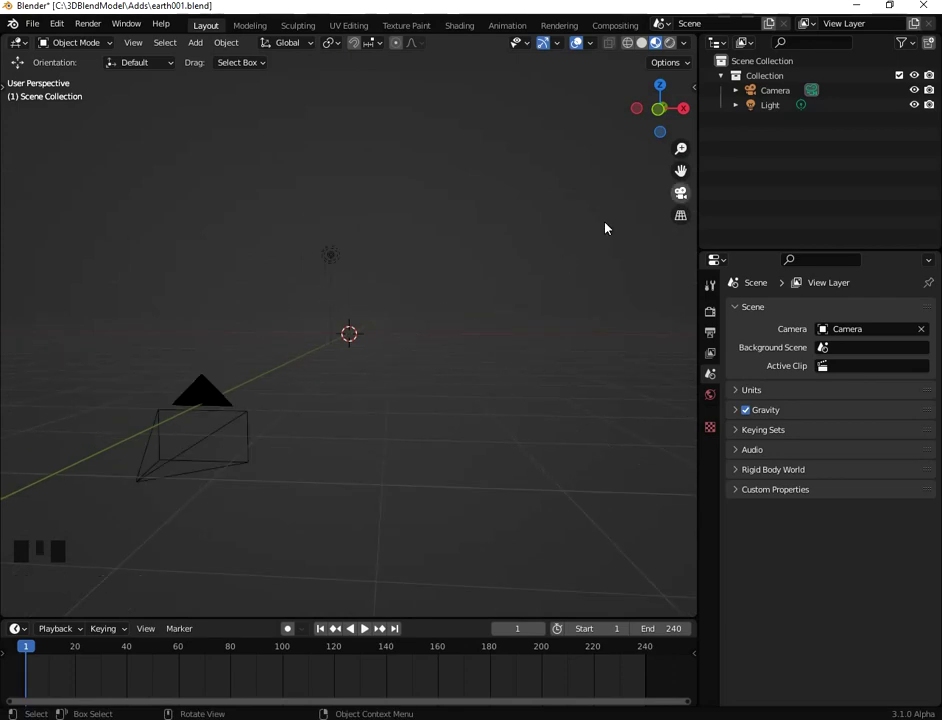
click(768, 91)
click(767, 105)
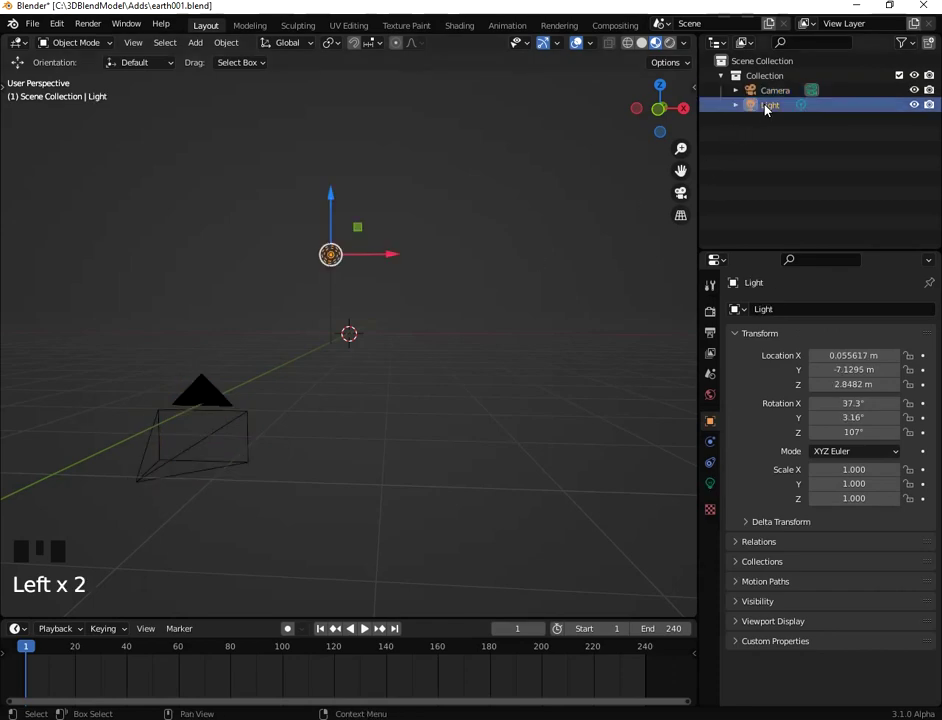
middle_drag(349, 368, 388, 503)
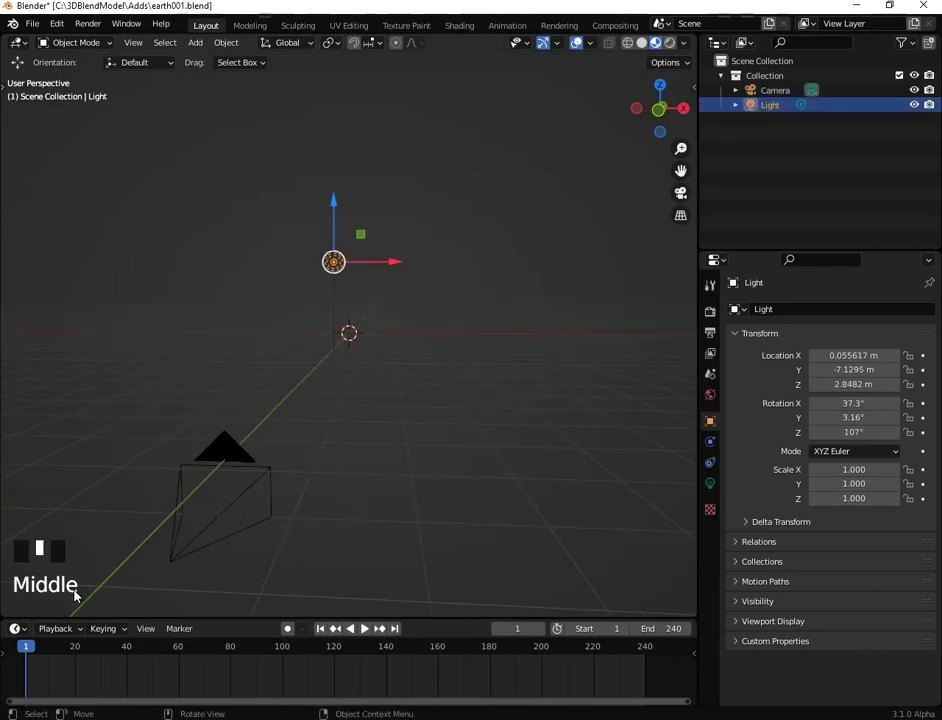
mouse_move(406, 456)
middle_down()
mouse_move(389, 411)
mouse_move(366, 439)
middle_up()
scroll(368, 356, up, 2)
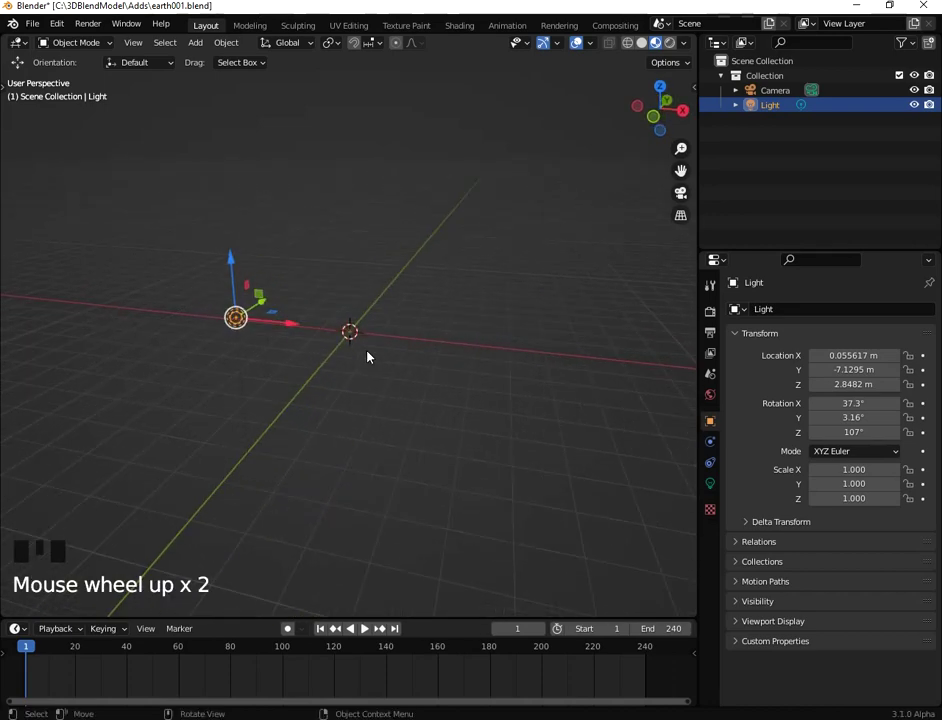
Deselect everything and snap the 3D cursor to the world origin with Shift+S
click(401, 414)
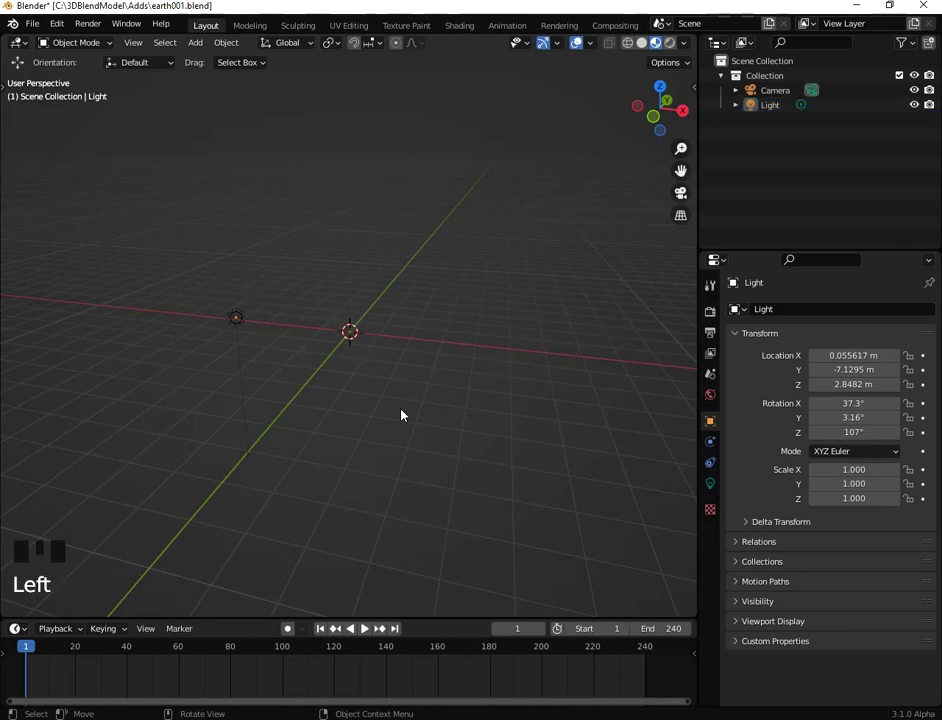
right_click(401, 414)
key(shift+s)
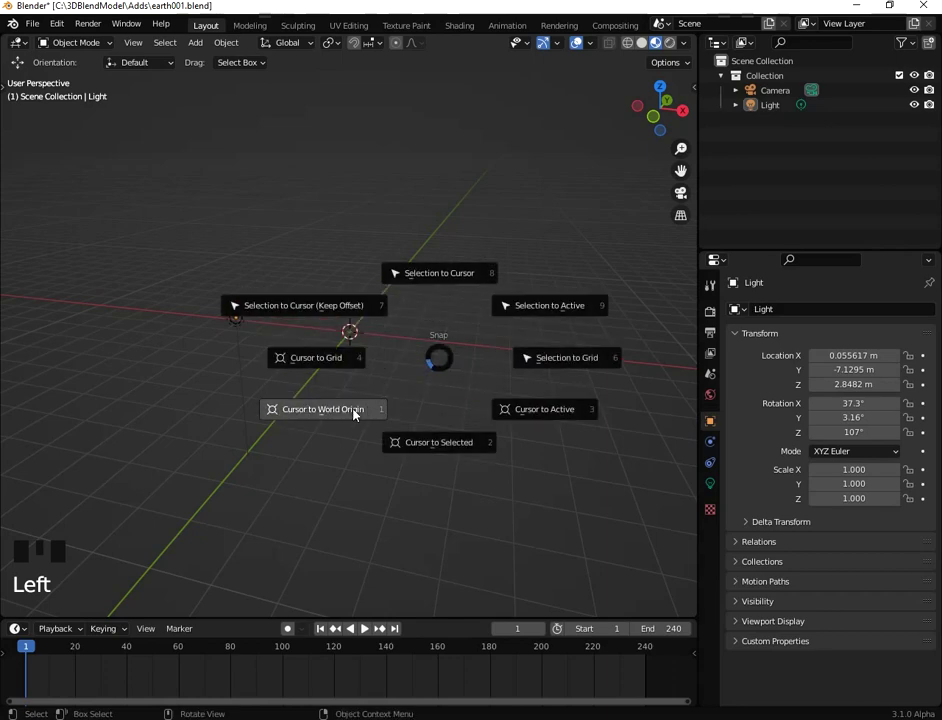
middle_drag(346, 387, 357, 376)
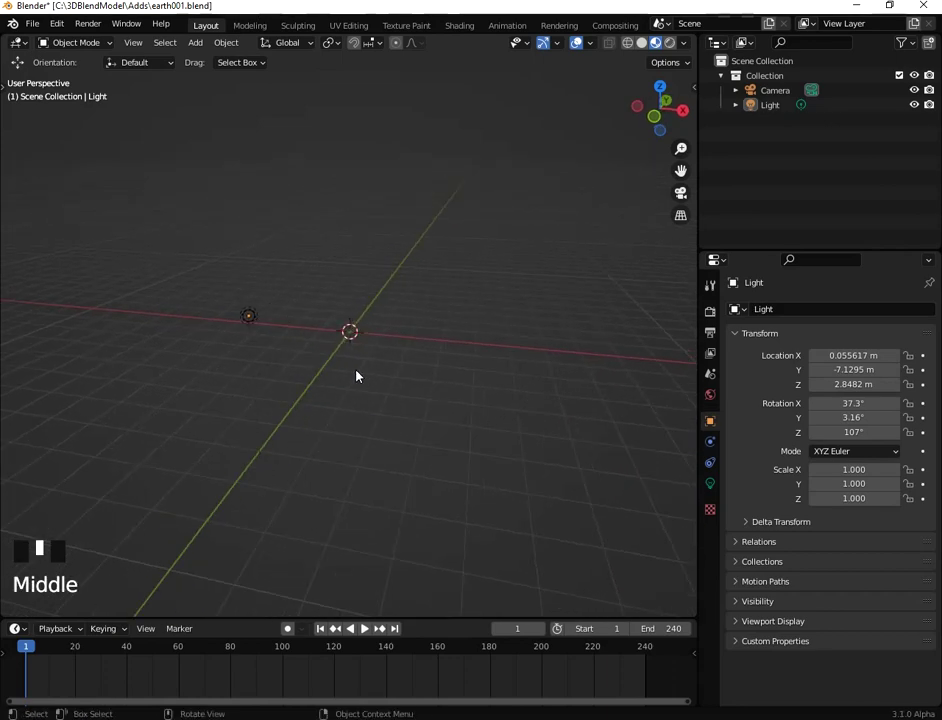
Add a mesh plane and rotate it 90° about X so it stands upright
key(shift+a)
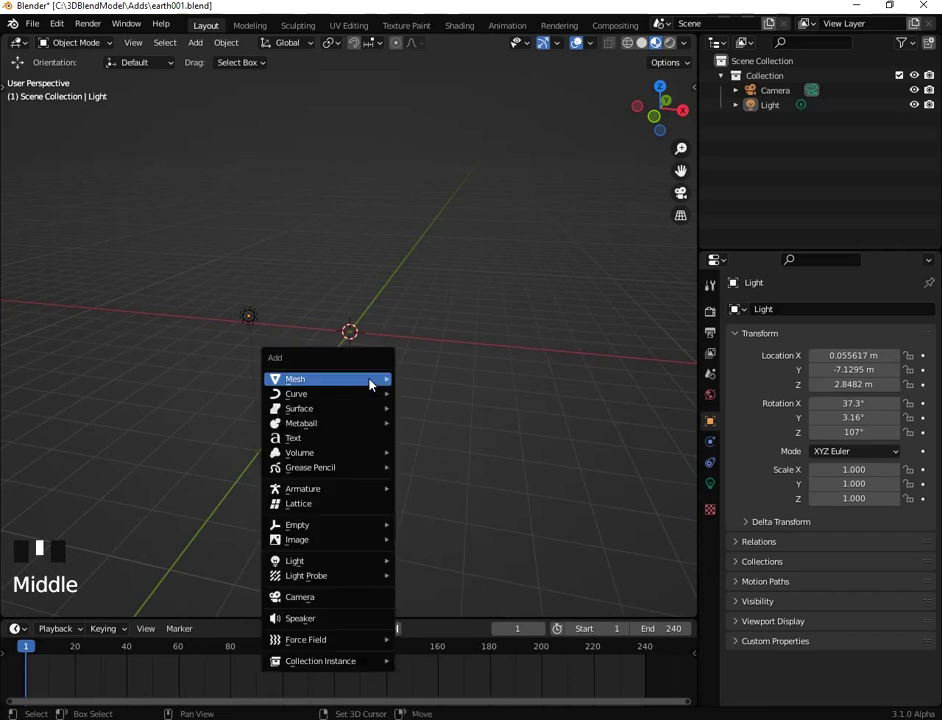
click(453, 62)
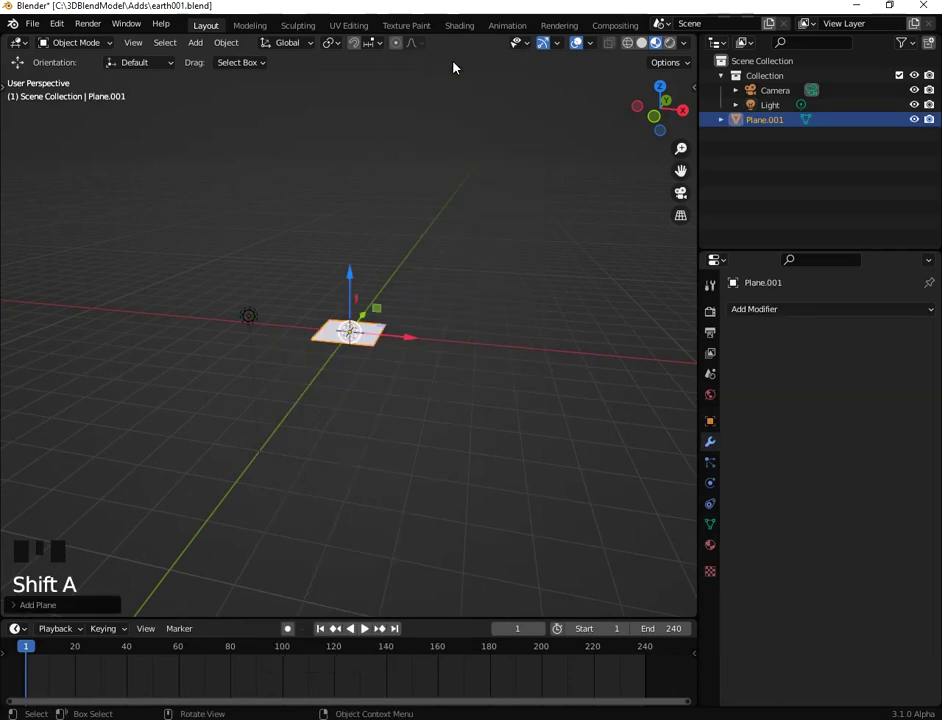
key(r)
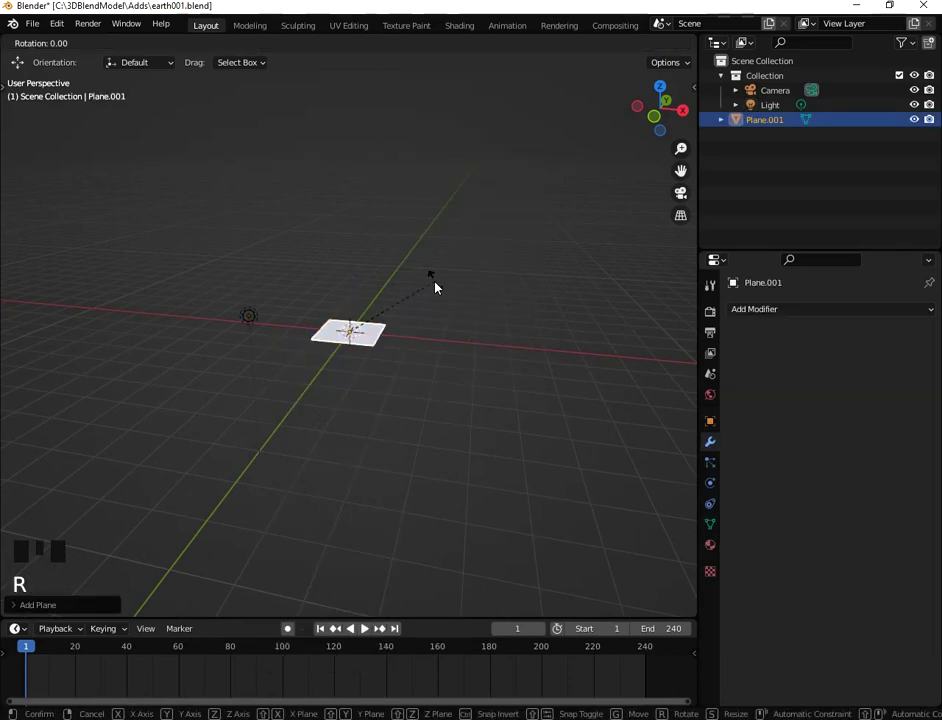
key(x)
click(435, 288)
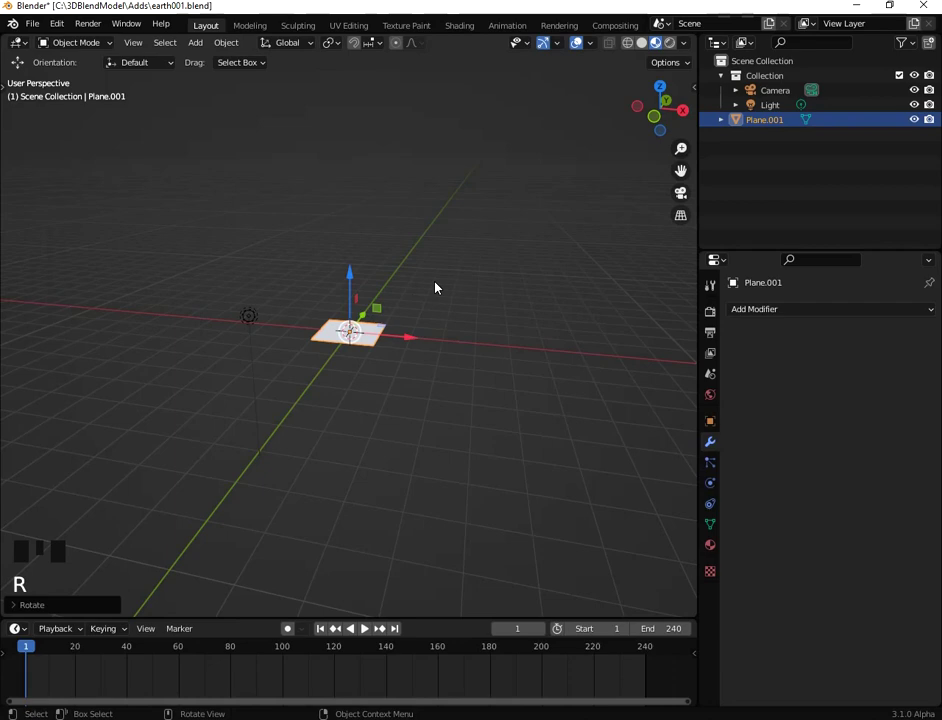
text(r90)
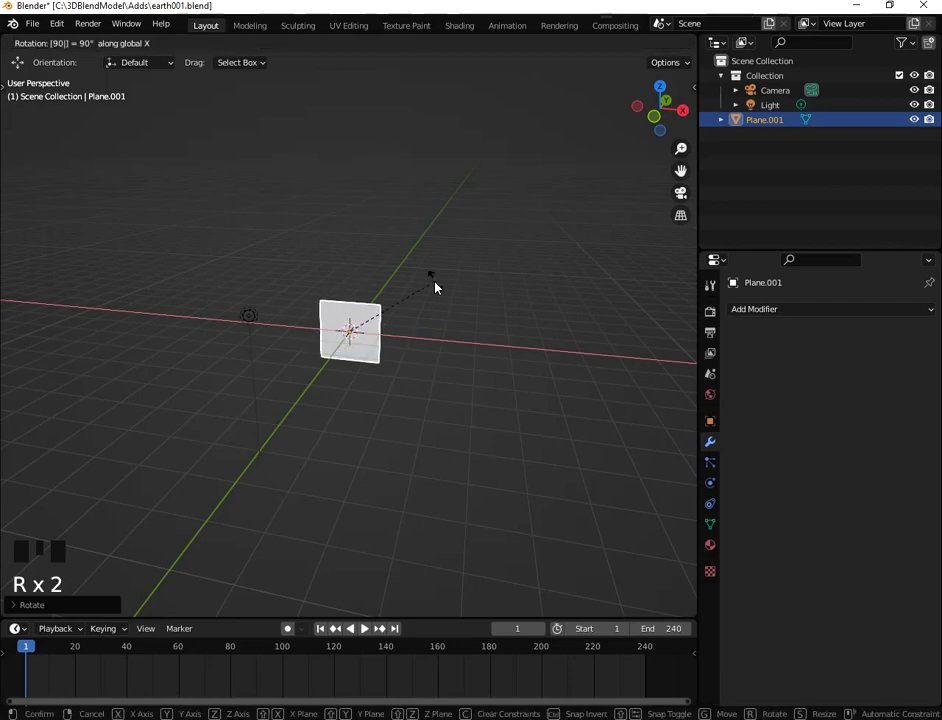
key(Return)
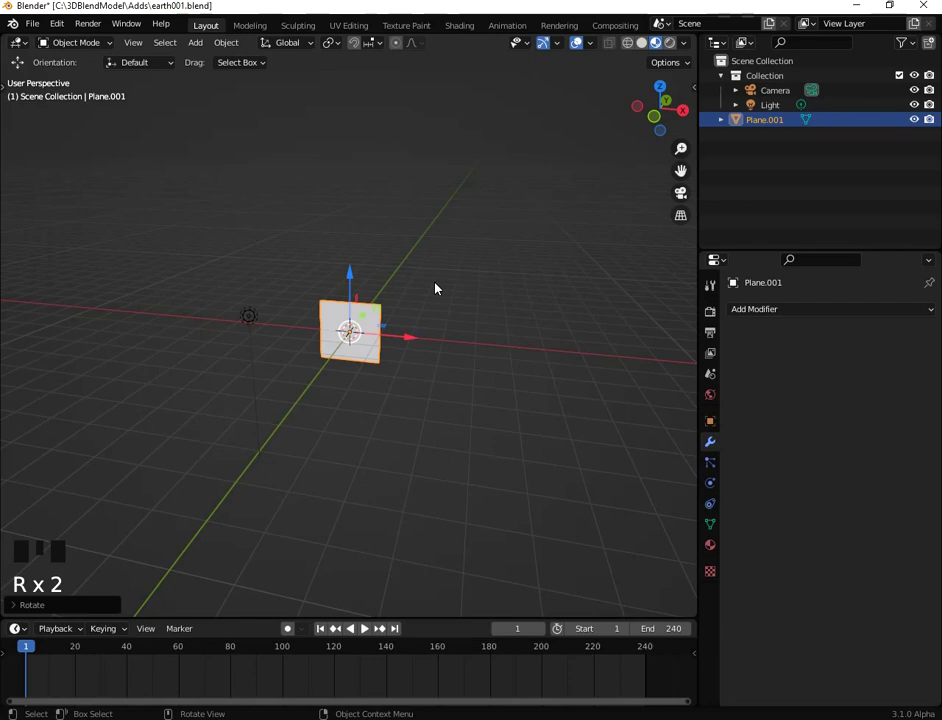
In camera view, scale the plane 2 along X and 1.5 along Z
key(KP_0)
scroll(387, 313, up, 2)
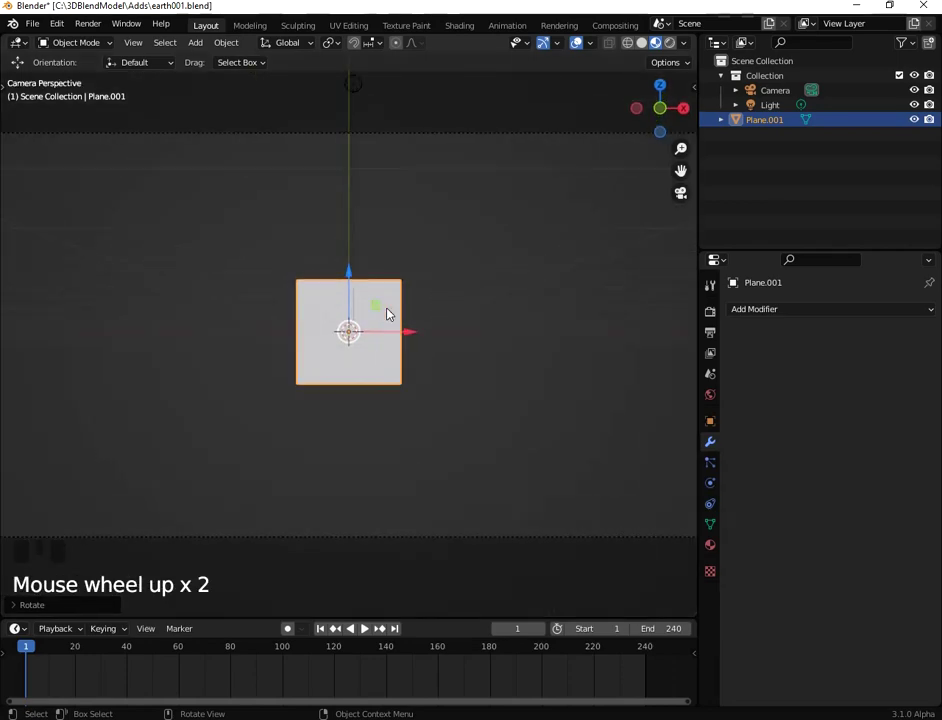
key(s)
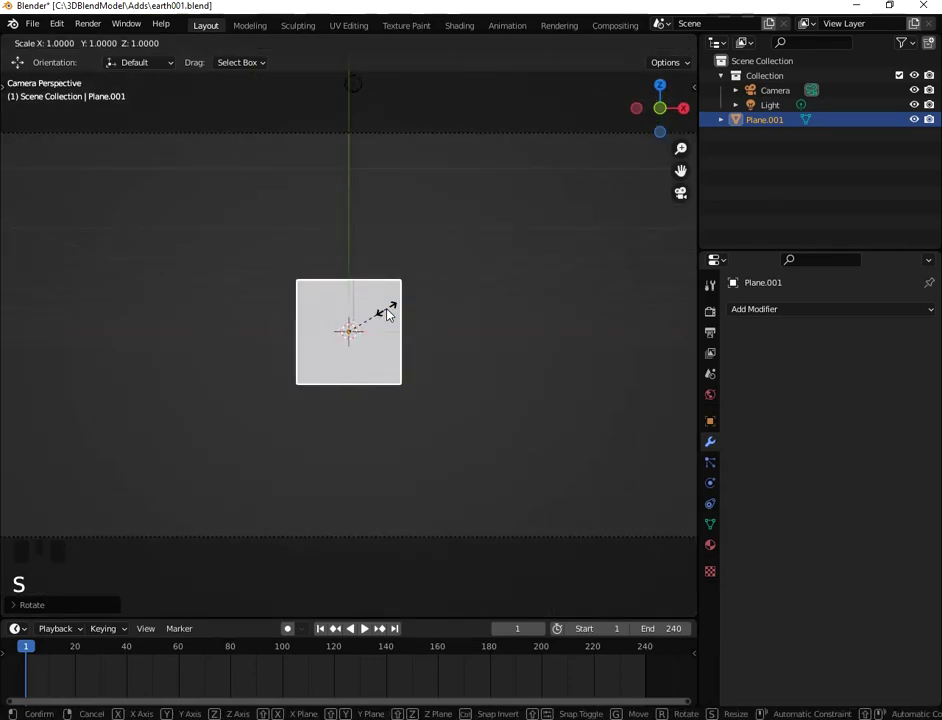
key(x)
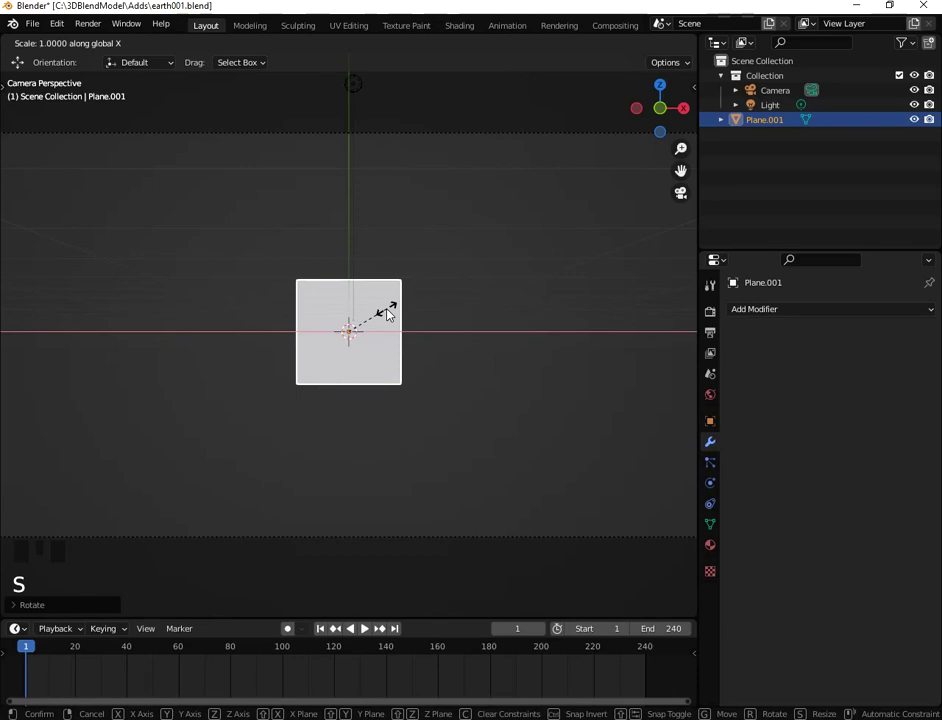
text(2)
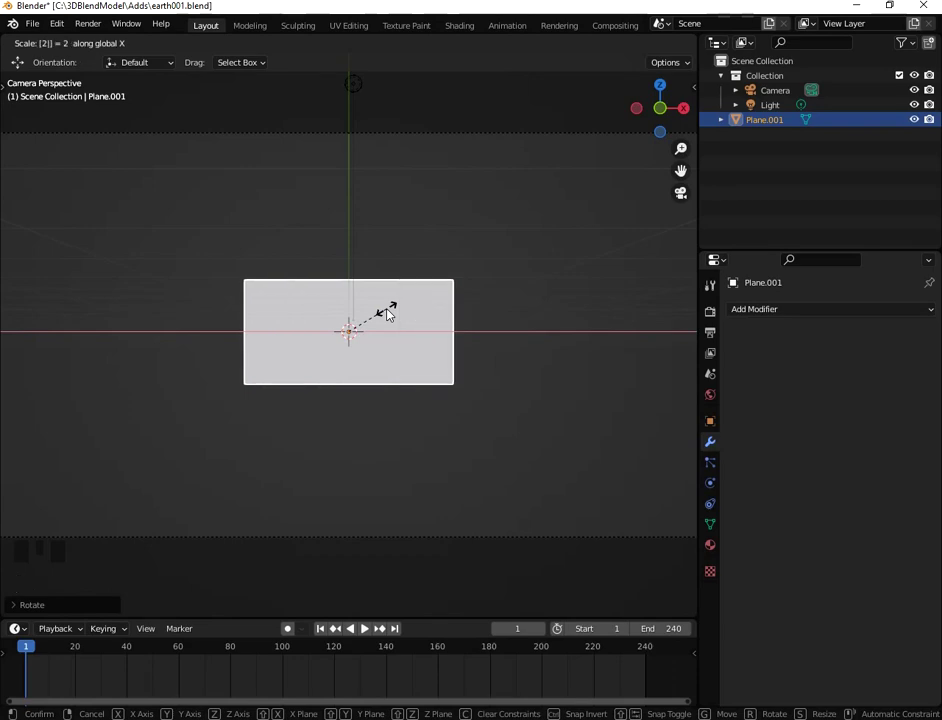
key(Return)
key(s)
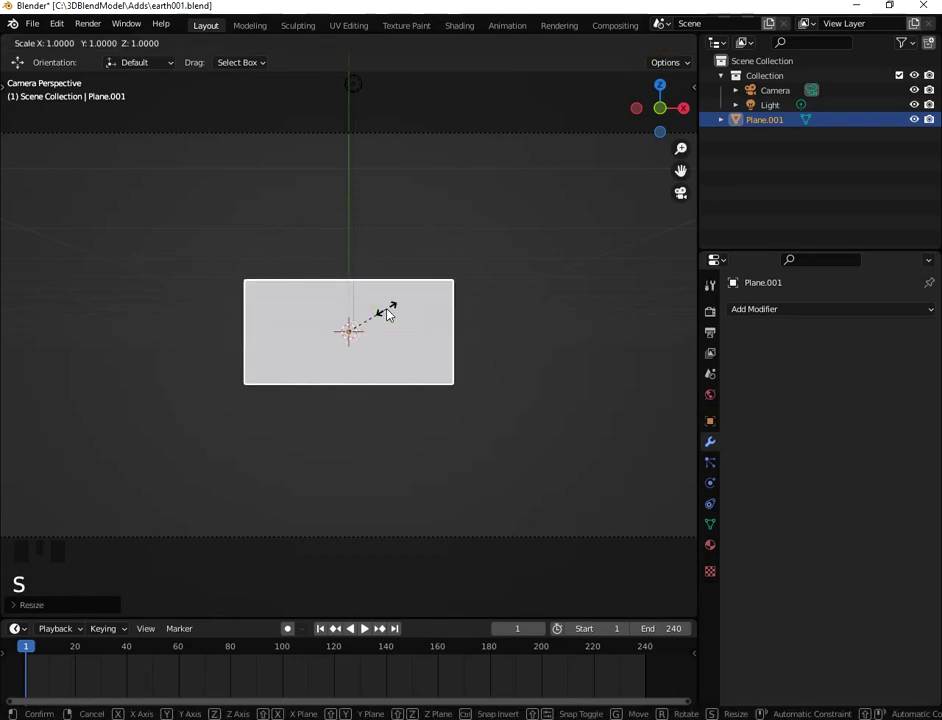
text(z)
text(1.)
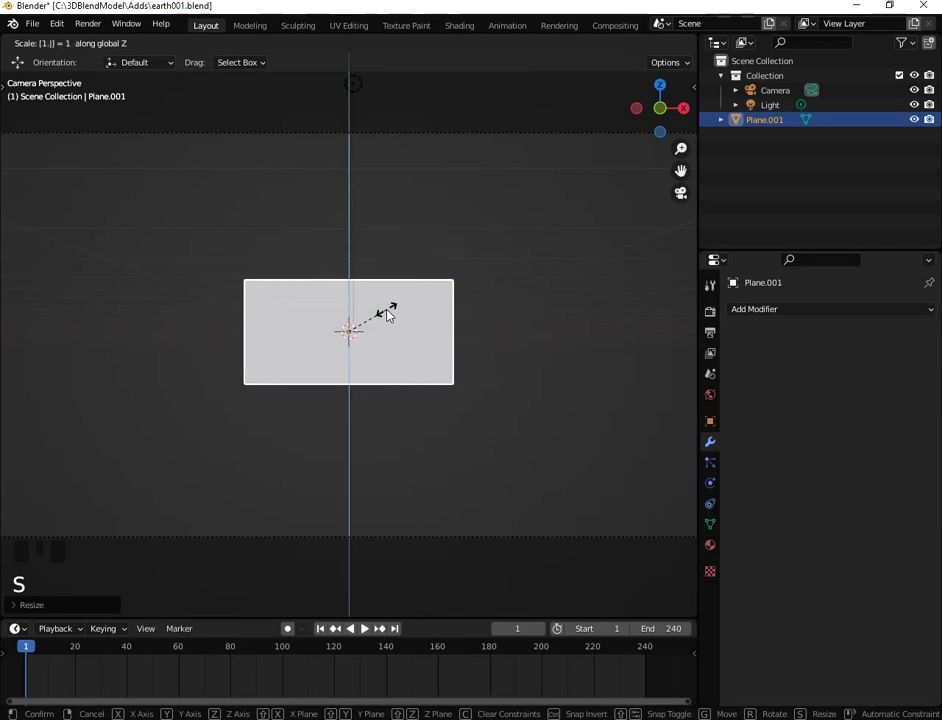
text(5)
key(Return)
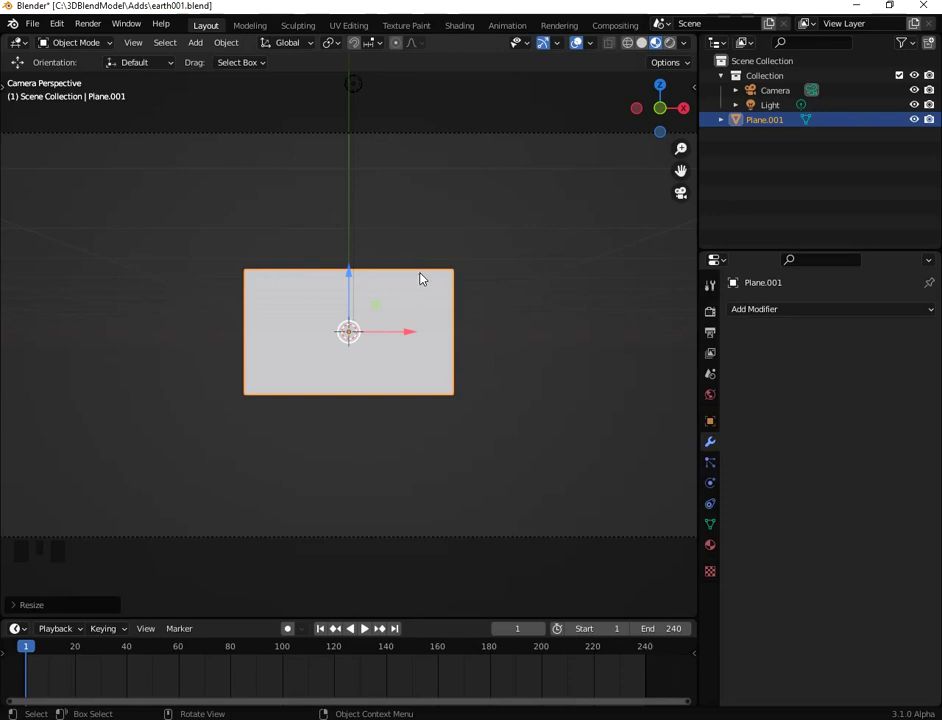
In Edit Mode, subdivide the plane six times into a dense grid
click(68, 43)
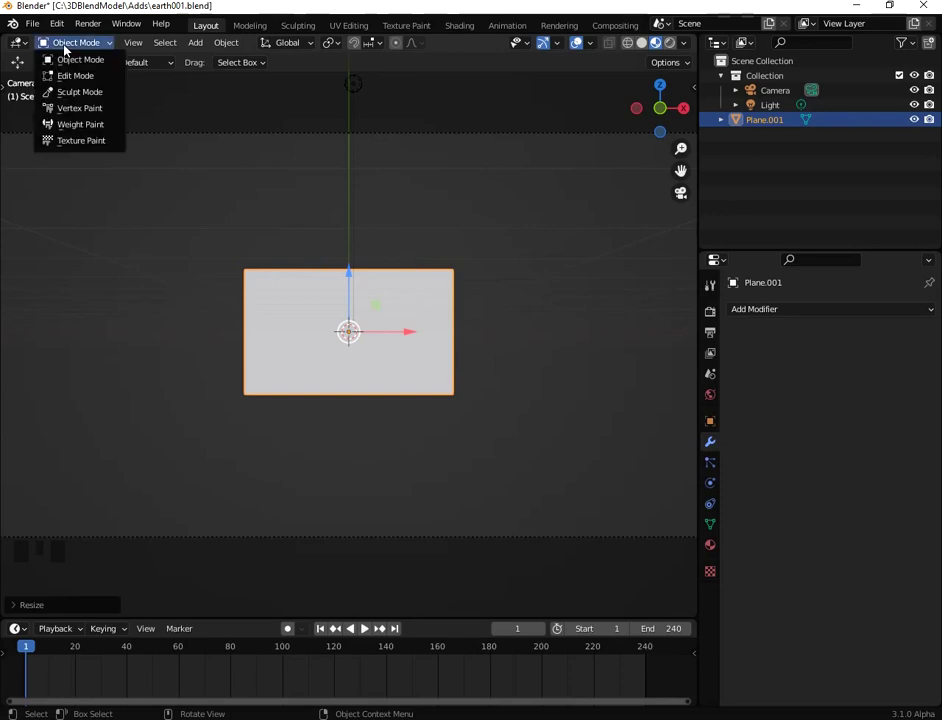
click(77, 77)
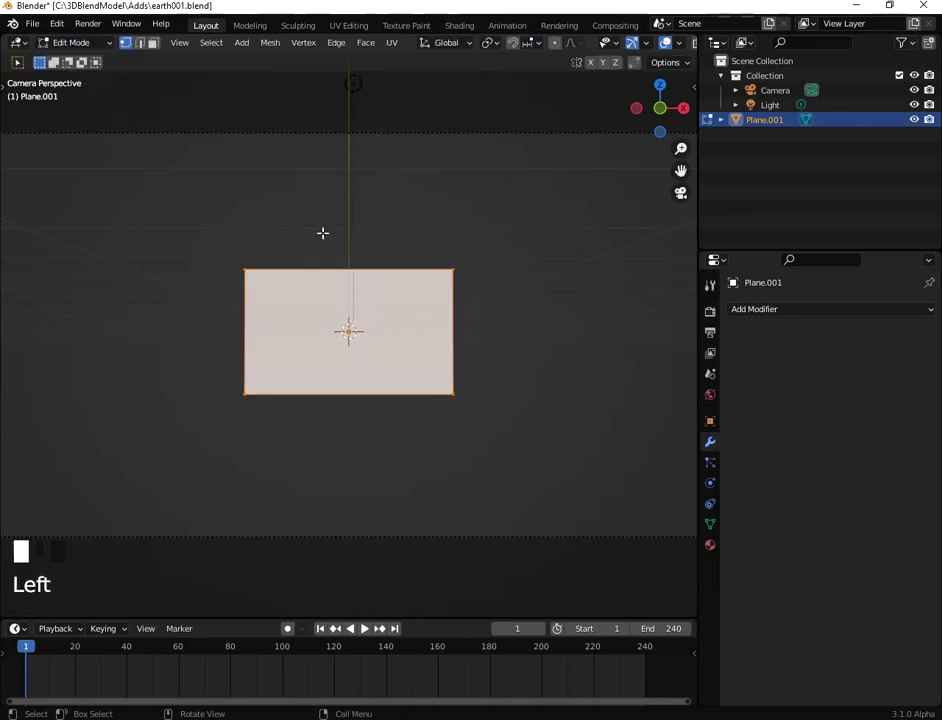
right_click(322, 232)
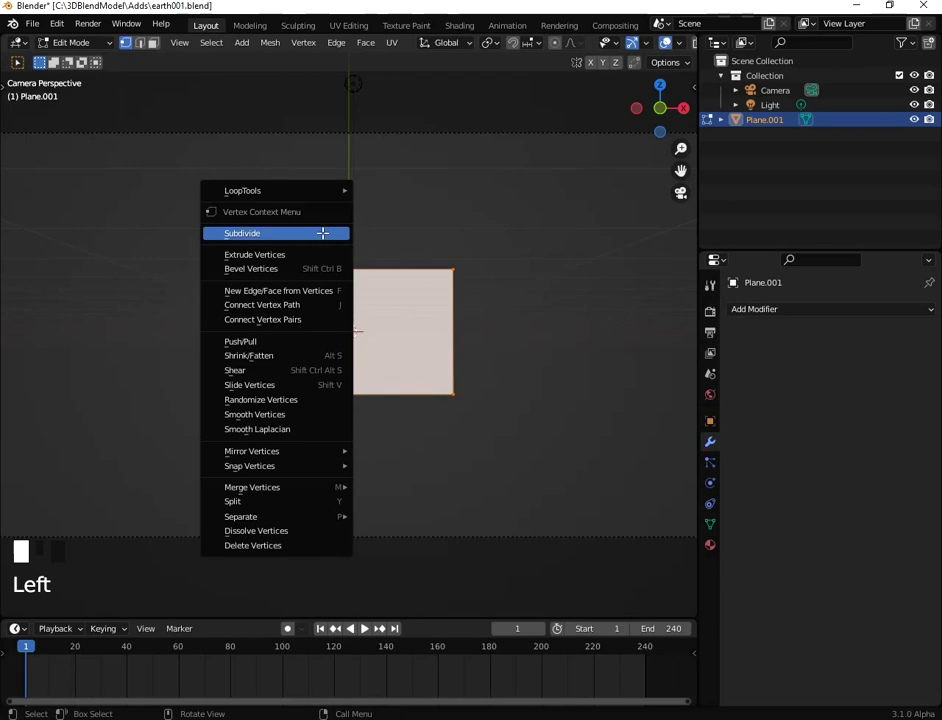
click(322, 232)
right_click(322, 232)
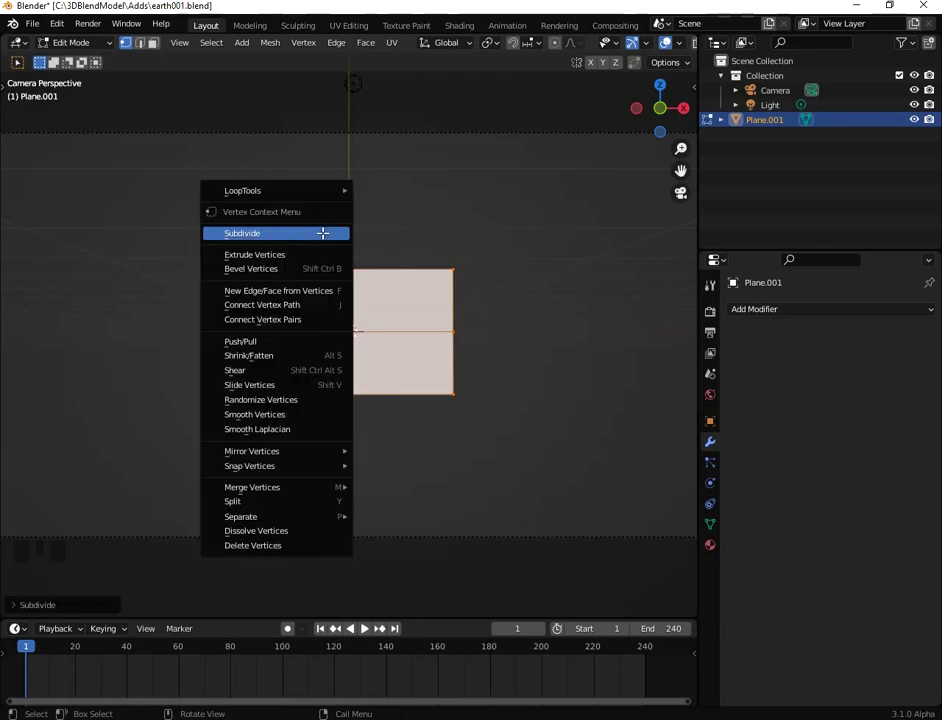
click(322, 232)
right_click(322, 232)
click(322, 236)
right_click(322, 239)
click(322, 239)
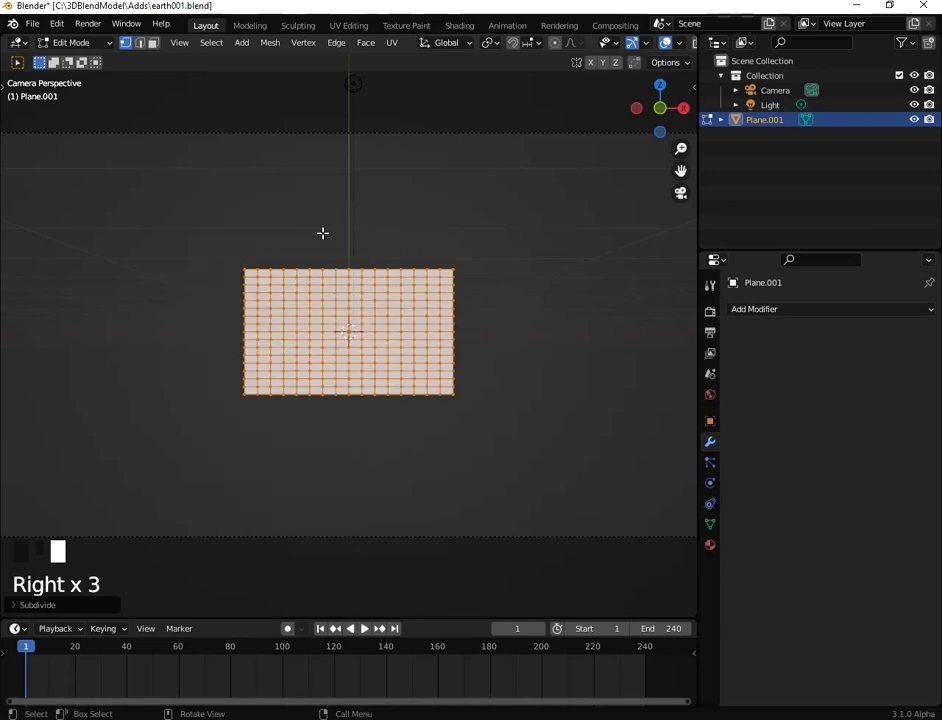
right_click(322, 239)
click(322, 239)
right_click(322, 239)
click(322, 239)
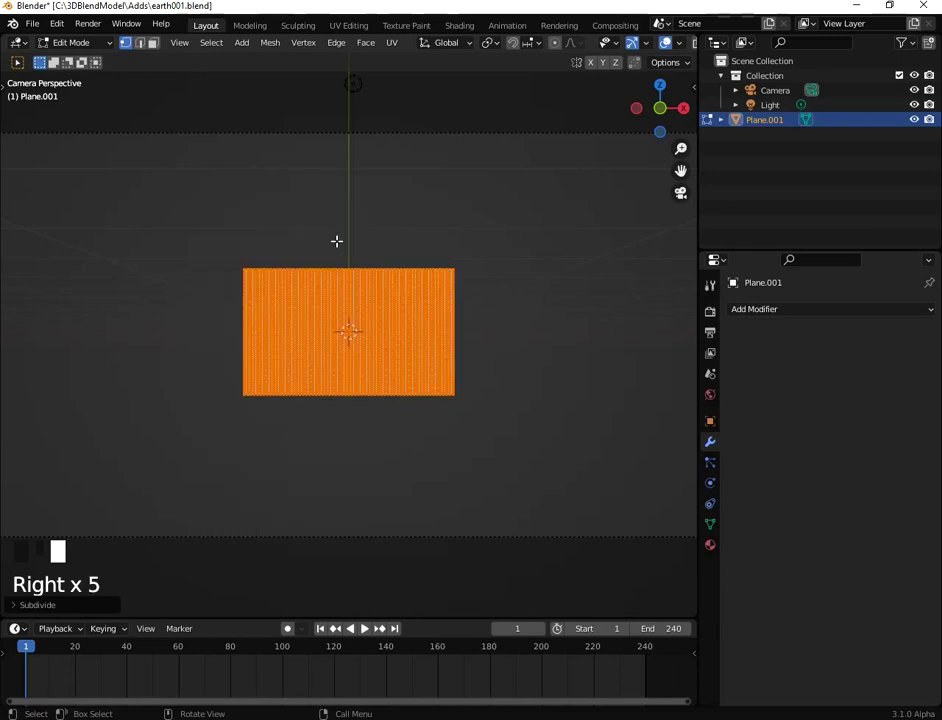
Return to Object Mode and apply all transforms to the plane
click(78, 46)
click(84, 60)
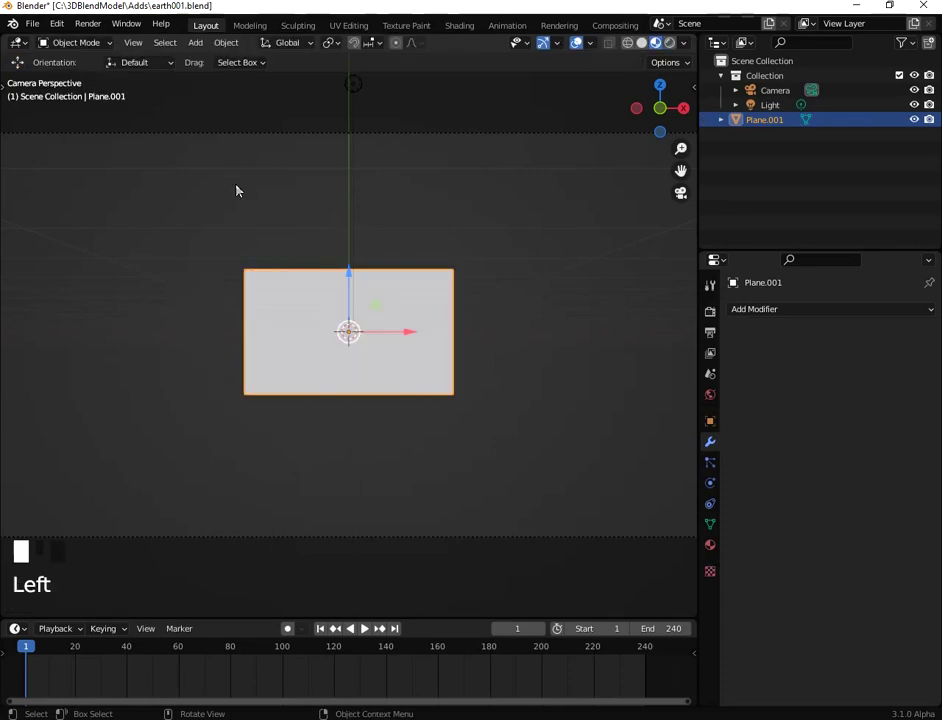
right_click(257, 199)
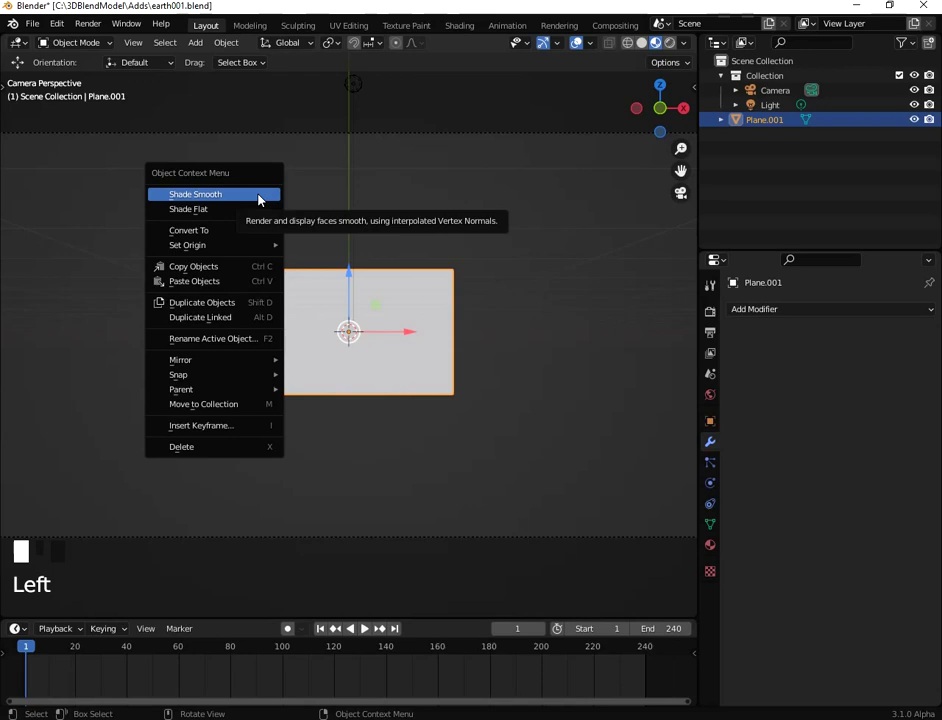
key(ctrl+a)
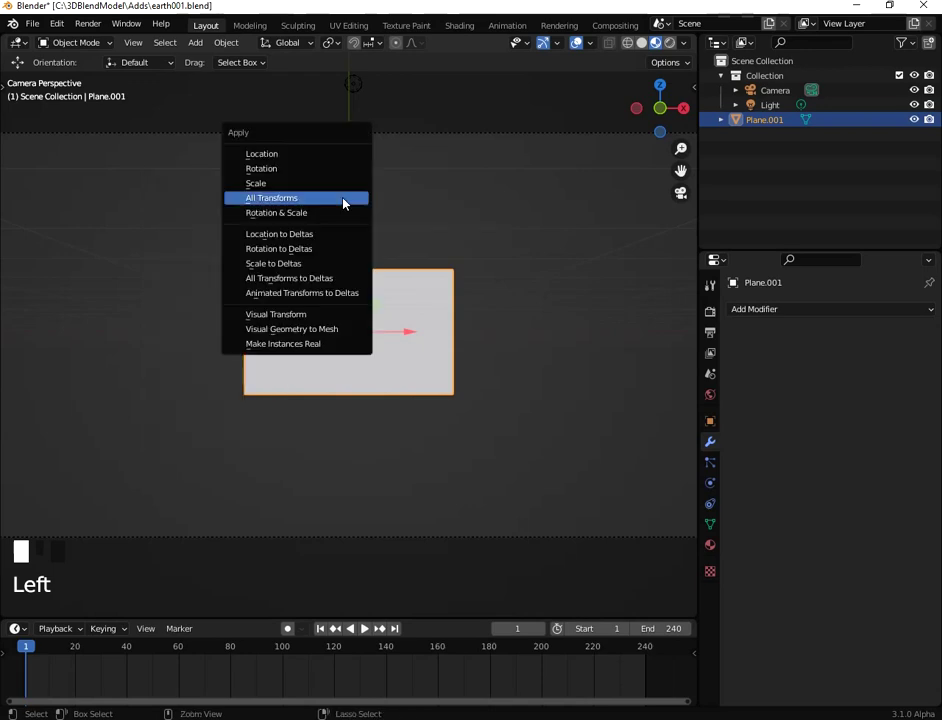
click(343, 203)
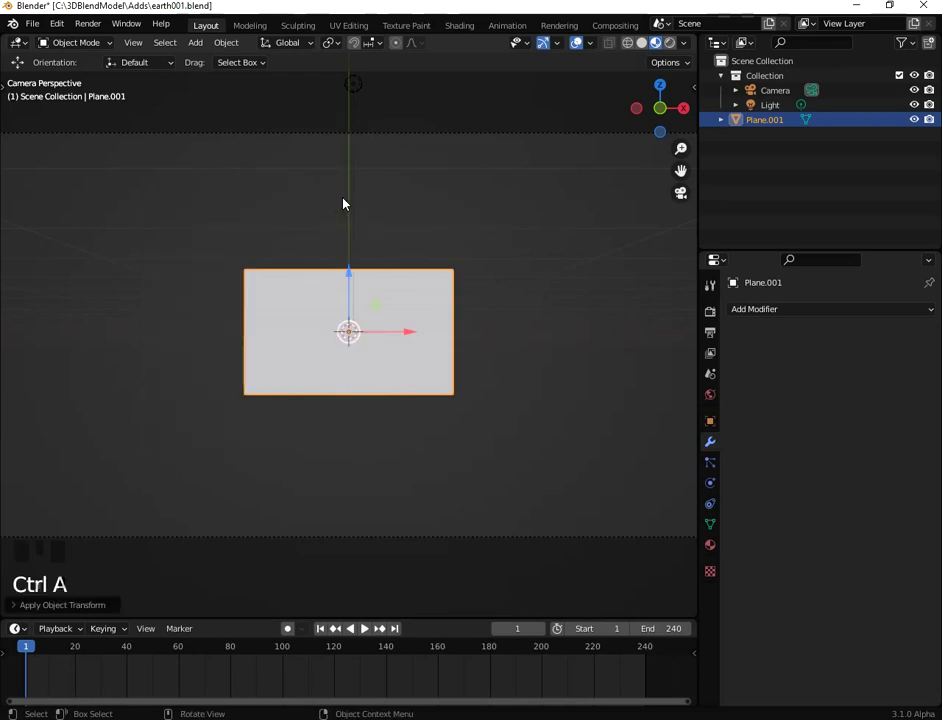
Add a Simple Deform modifier set to Bend with a 180° angle
click(813, 310)
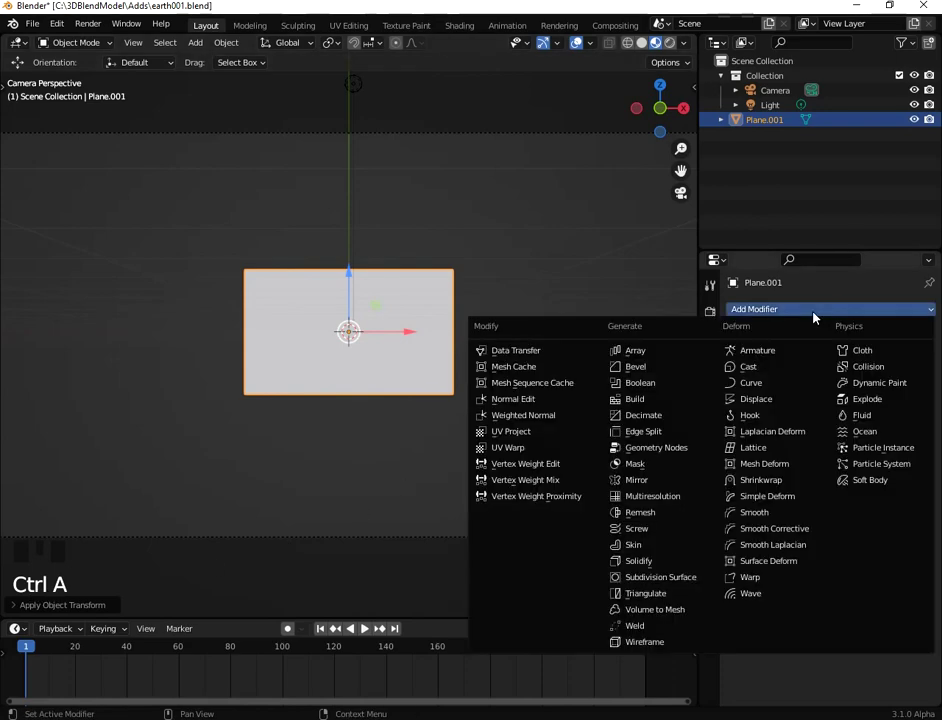
click(769, 497)
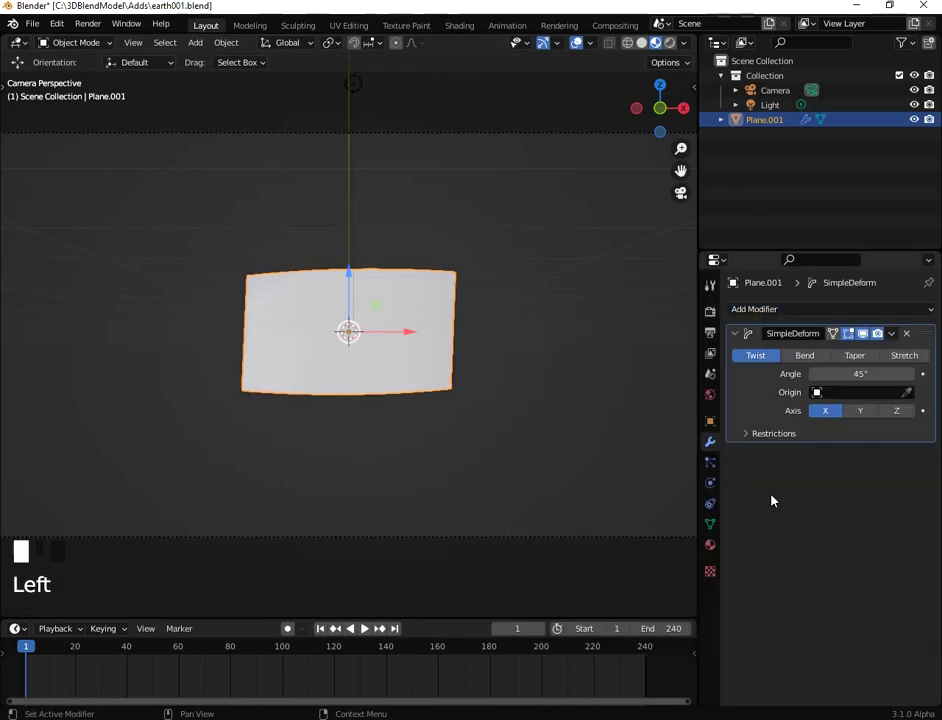
click(804, 357)
click(850, 373)
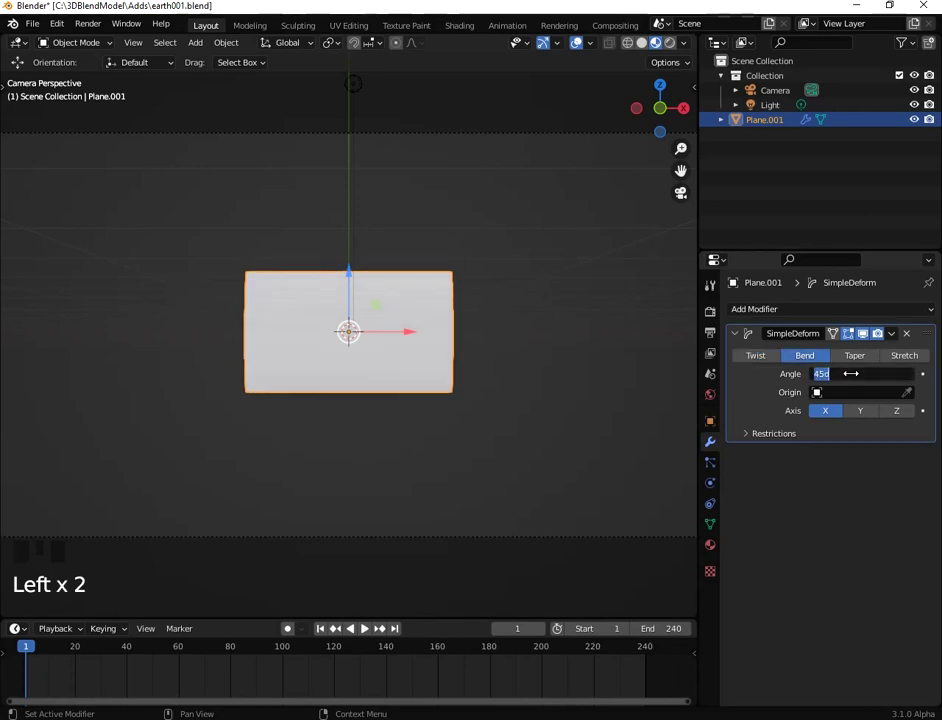
text(180)
click(850, 373)
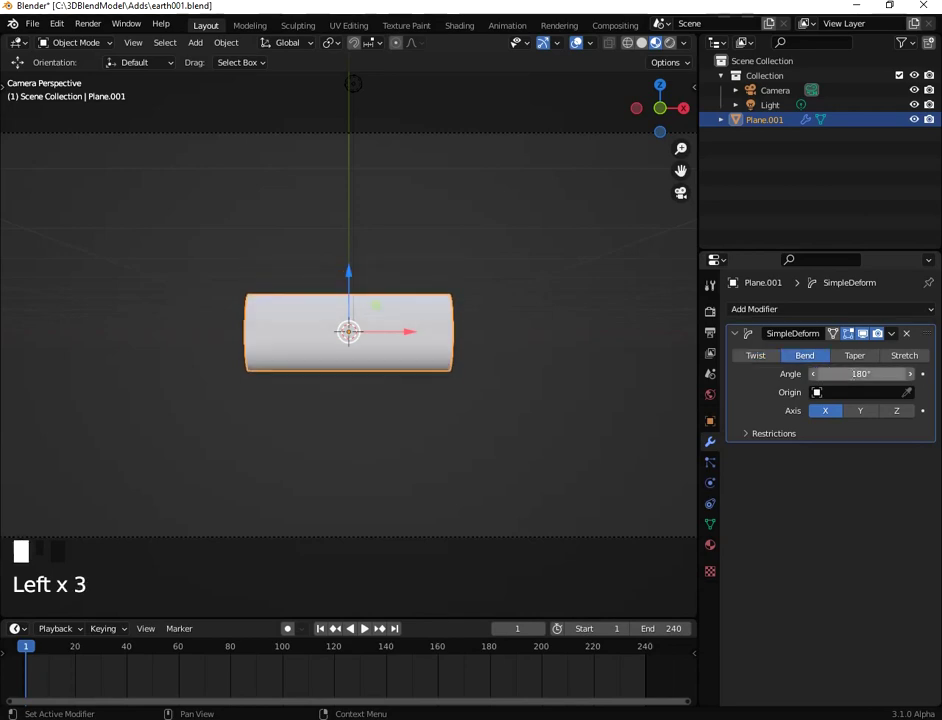
mouse_move(595, 379)
middle_down()
mouse_move(467, 400)
mouse_move(406, 370)
middle_up()
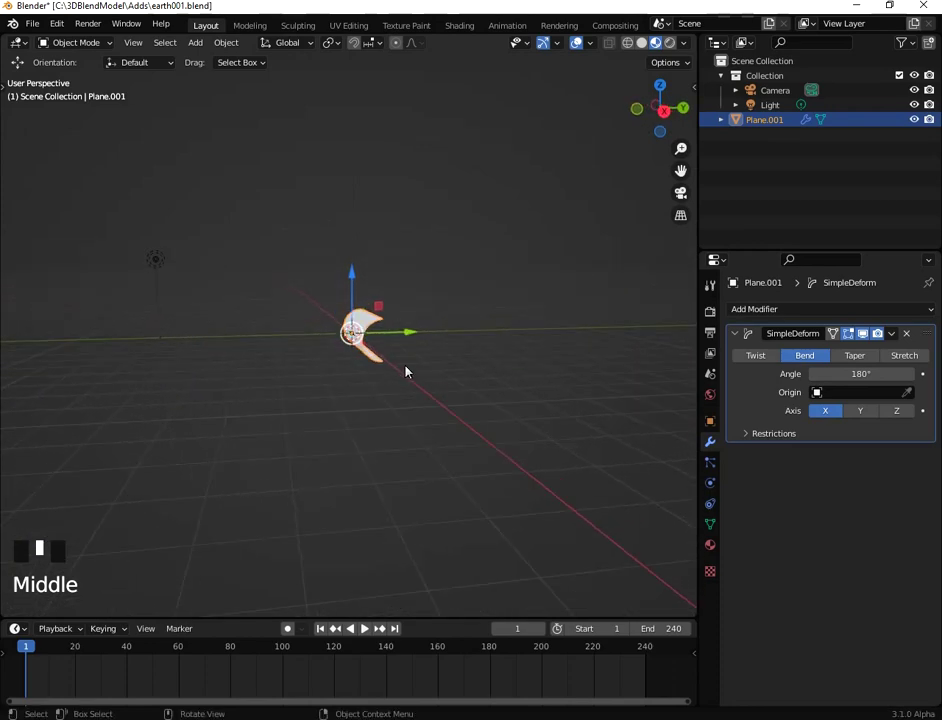
scroll(385, 354, up, 3)
scroll(385, 354, up, 2)
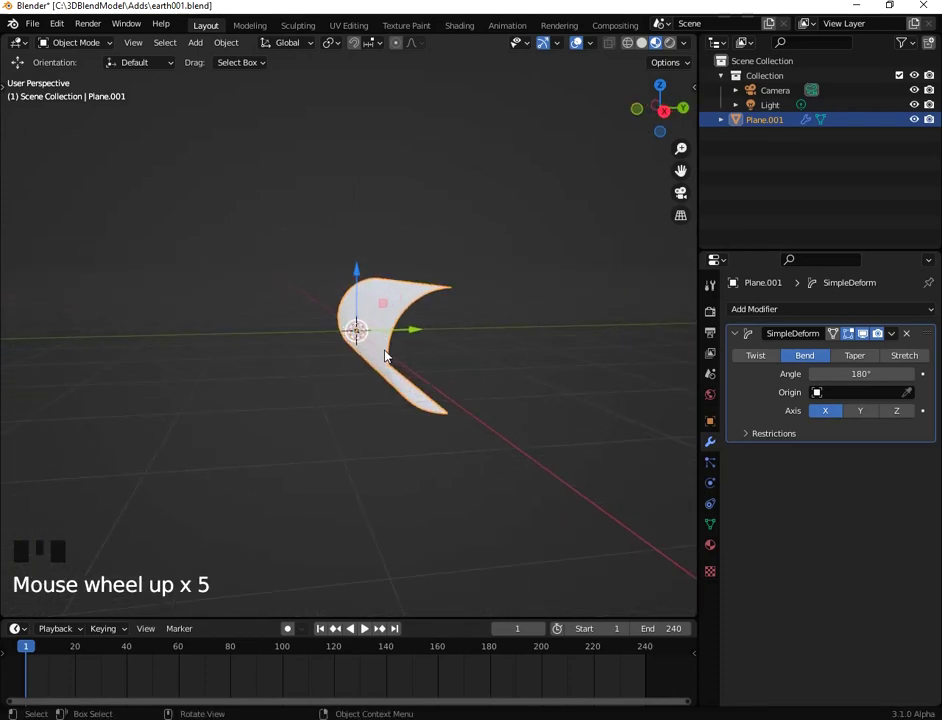
Add a second Simple Deform Bend of 360° around the Z axis
click(786, 313)
click(810, 496)
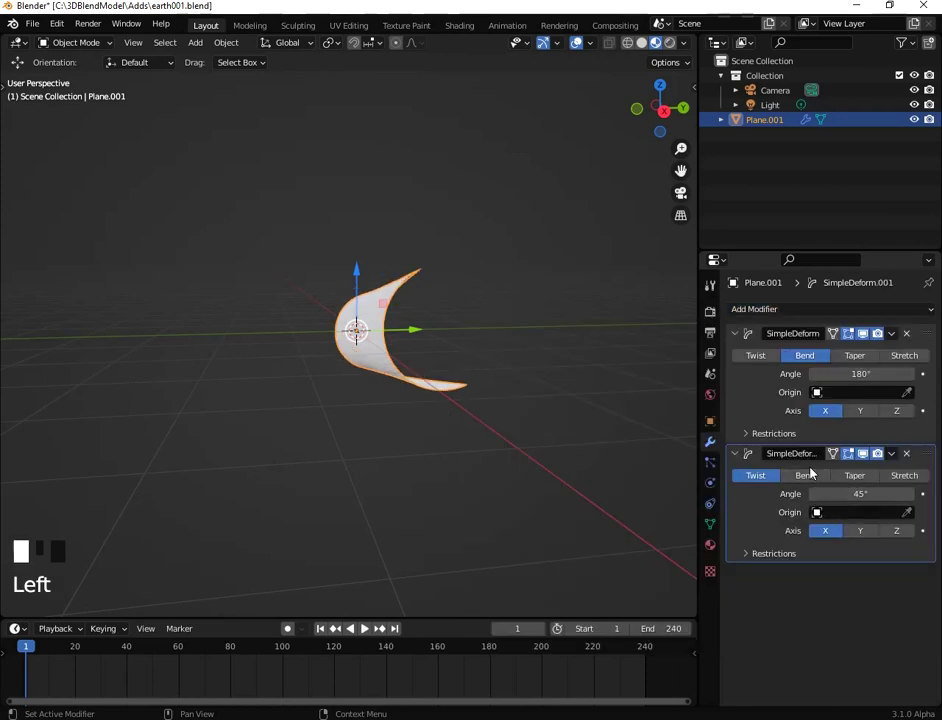
click(810, 473)
click(811, 478)
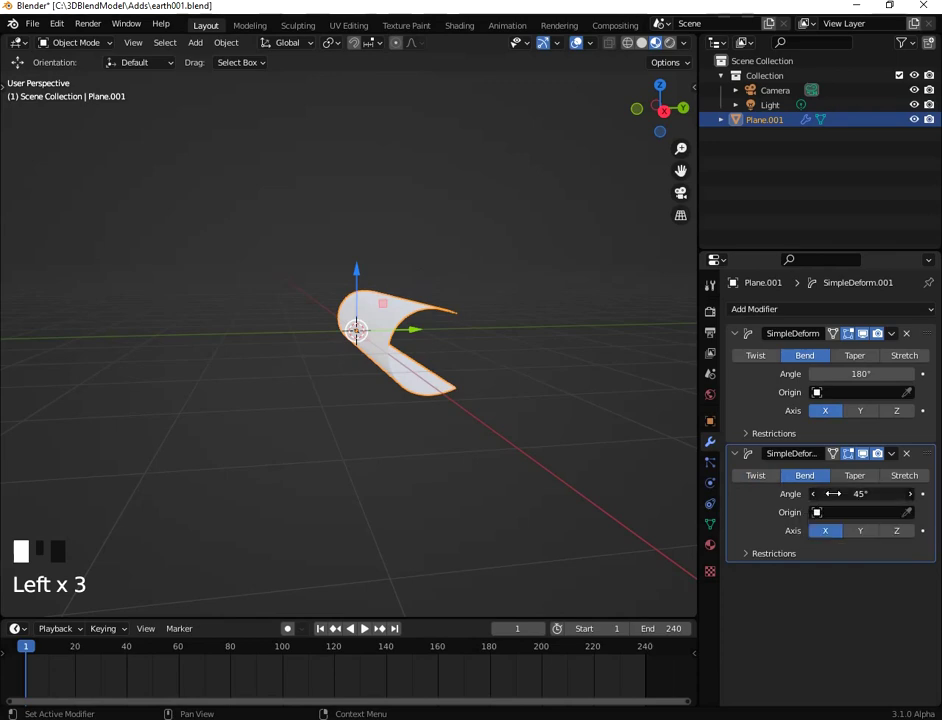
click(833, 493)
key(BackSpace)
text(360)
key(Return)
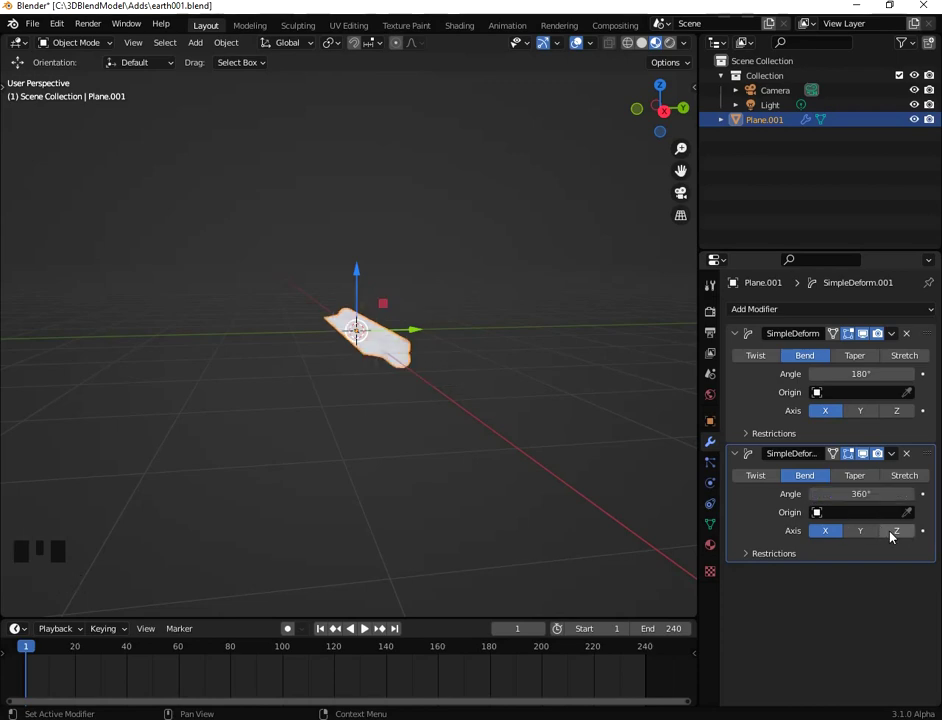
click(895, 530)
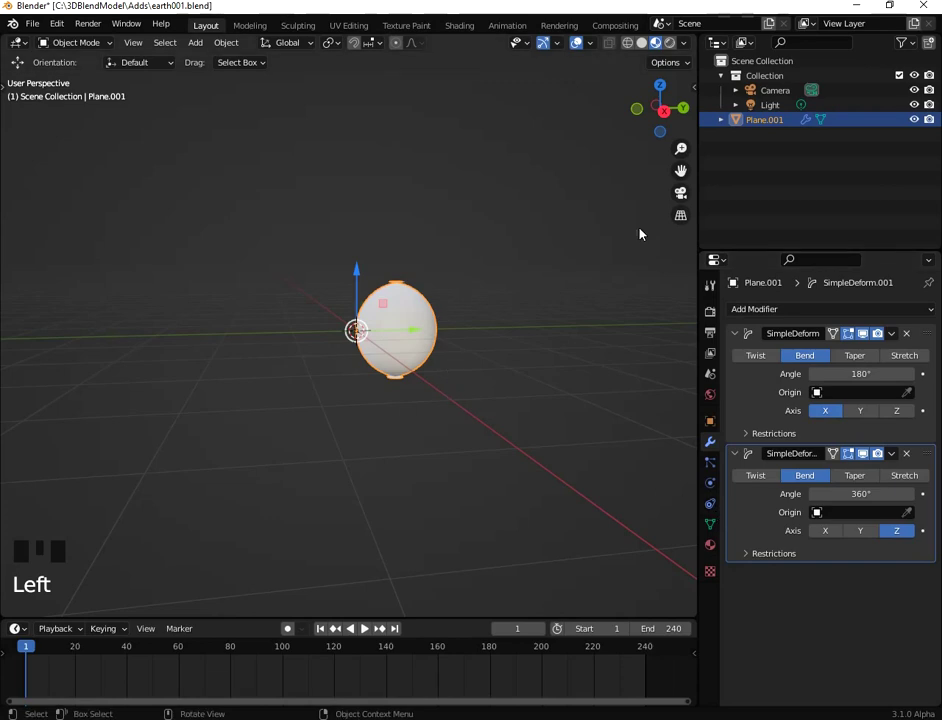
mouse_move(452, 300)
middle_down()
mouse_move(423, 332)
mouse_move(415, 298)
mouse_move(515, 242)
mouse_move(529, 249)
mouse_move(509, 196)
mouse_move(352, 230)
mouse_move(370, 126)
mouse_move(484, 143)
mouse_move(437, 263)
mouse_move(433, 181)
mouse_move(447, 235)
mouse_move(433, 210)
middle_up()
scroll(415, 298, up, 5)
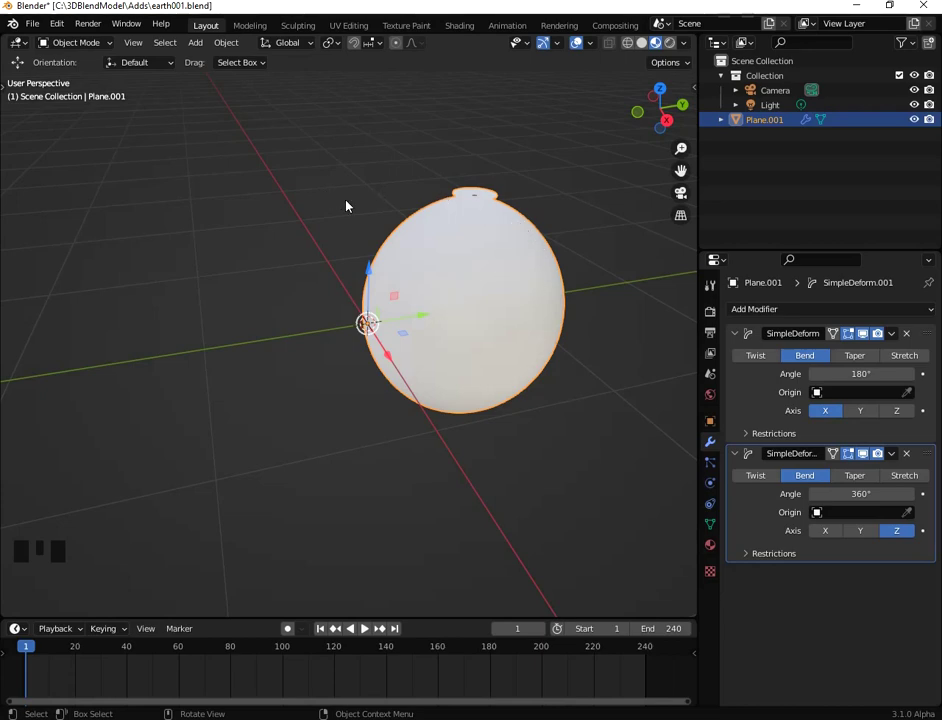
Add an Arrows empty and set Empty as Origin in both SimpleDeform modifiers
key(shift+a)
mouse_move(300, 346)
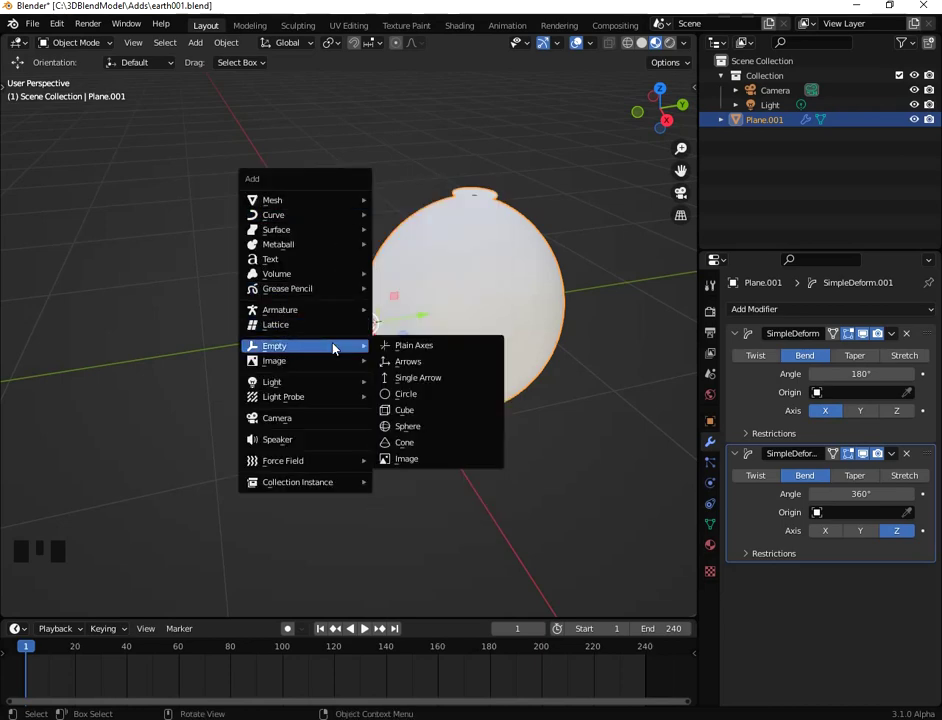
click(453, 362)
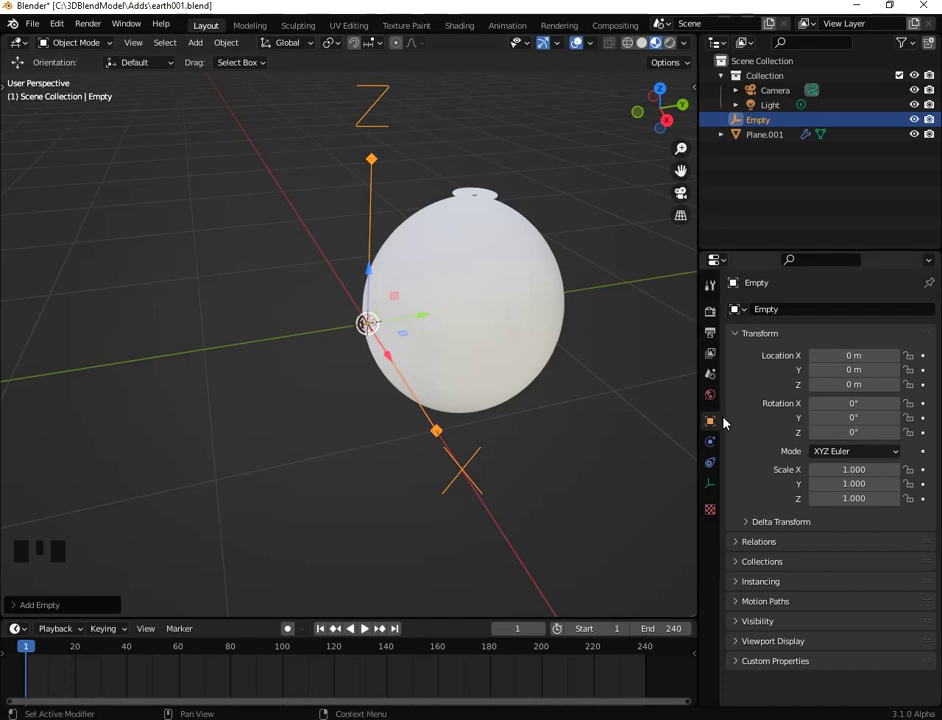
click(547, 315)
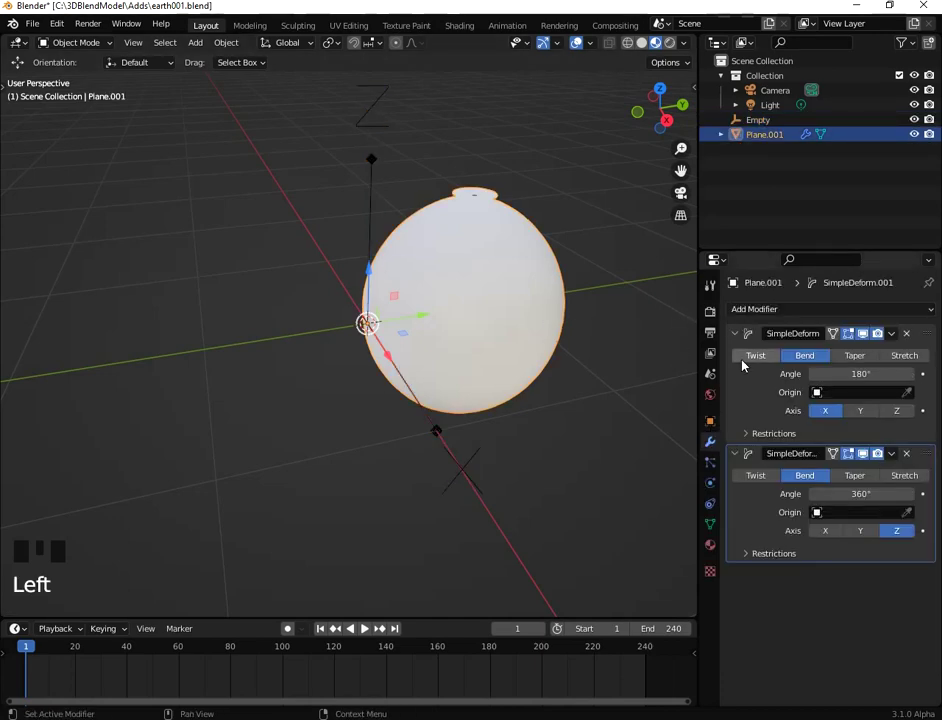
click(849, 515)
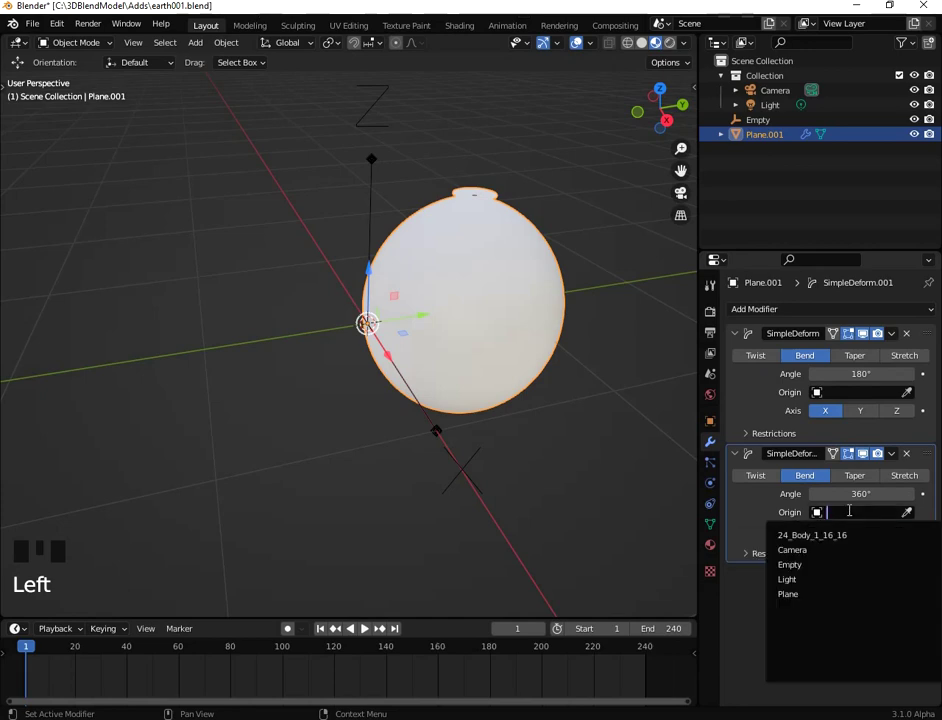
click(816, 564)
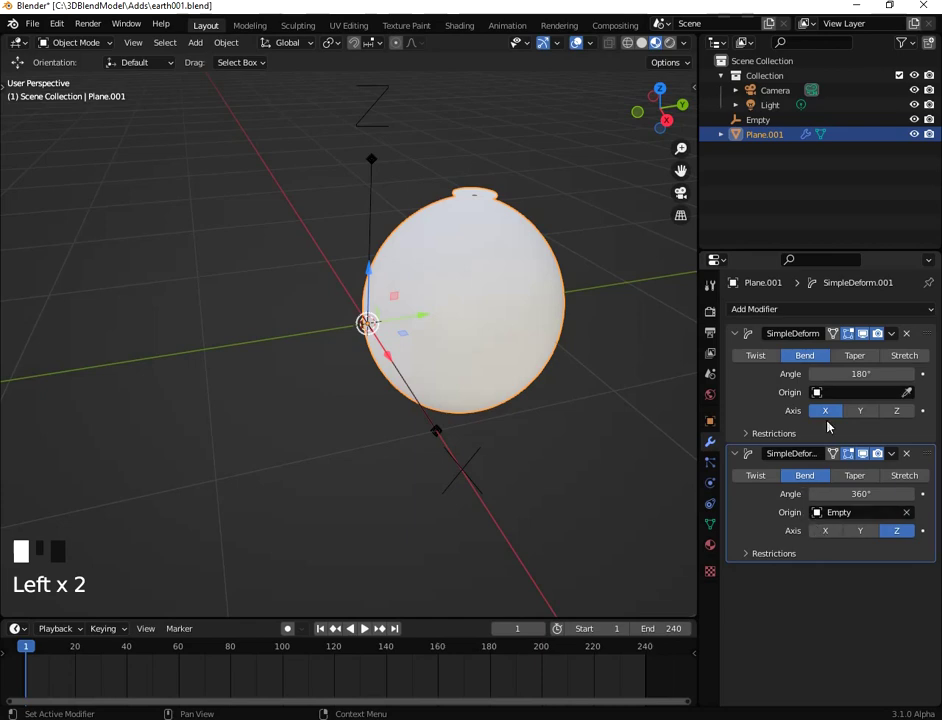
click(841, 392)
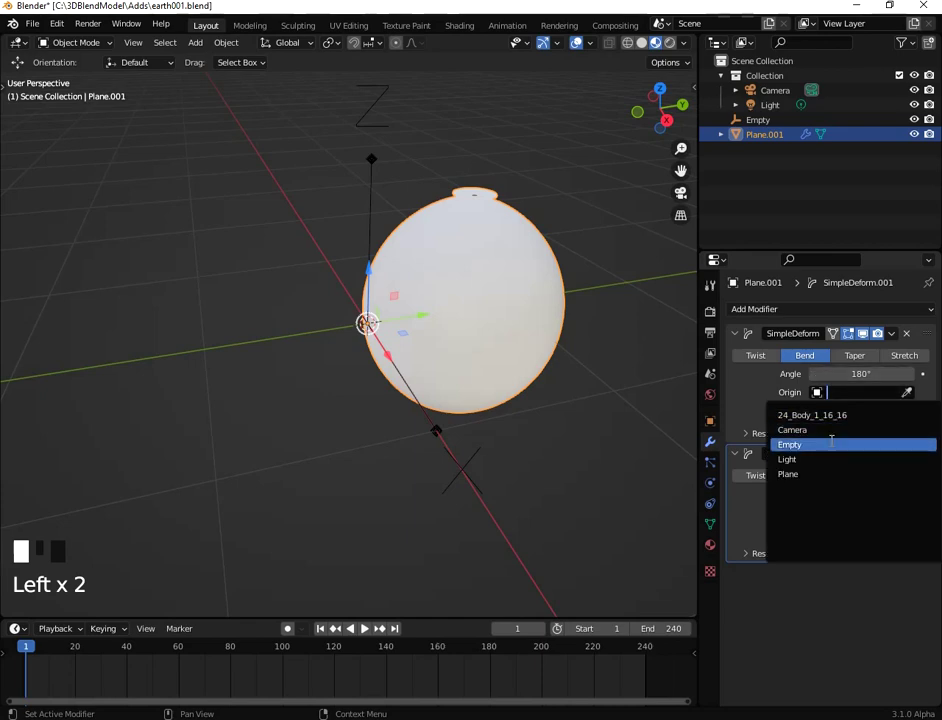
click(800, 444)
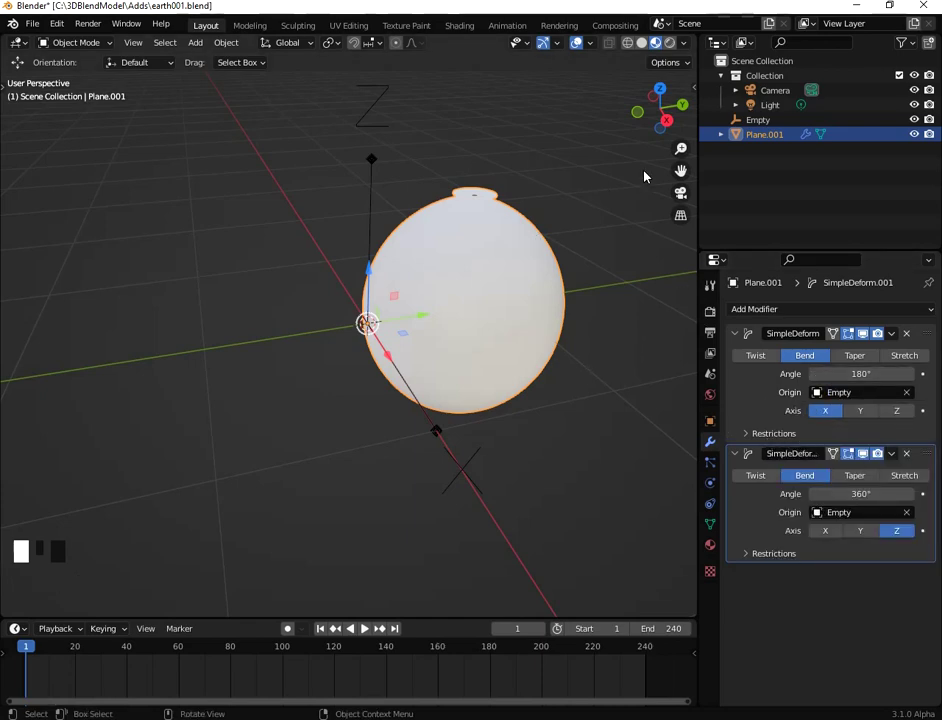
Drag the Empty to Location Y 2.0654 m, then scrub back to frame 1
click(757, 121)
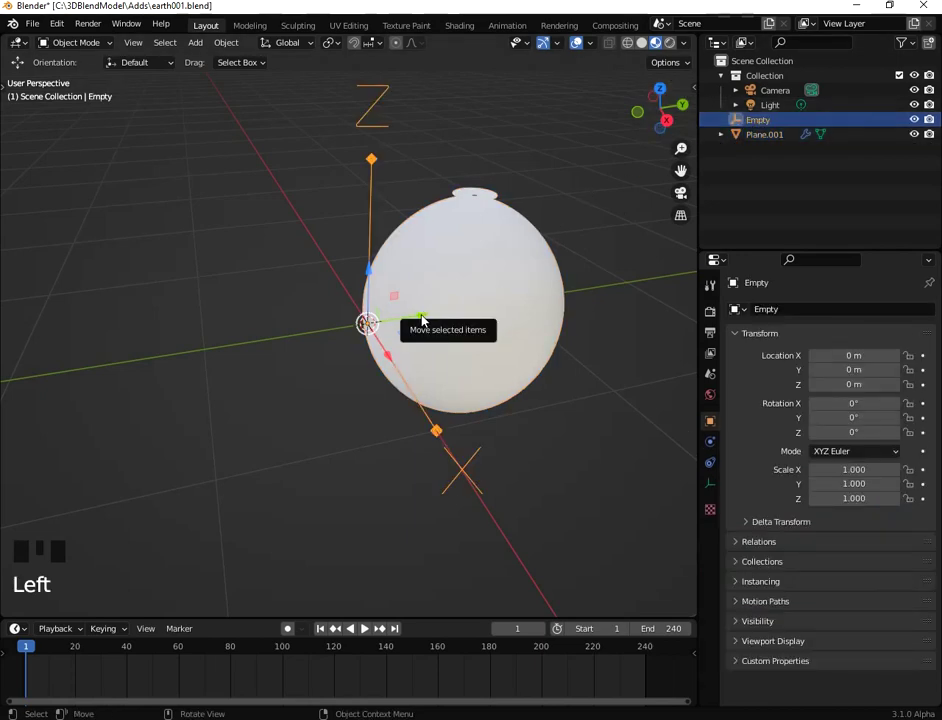
drag(422, 320, 456, 310)
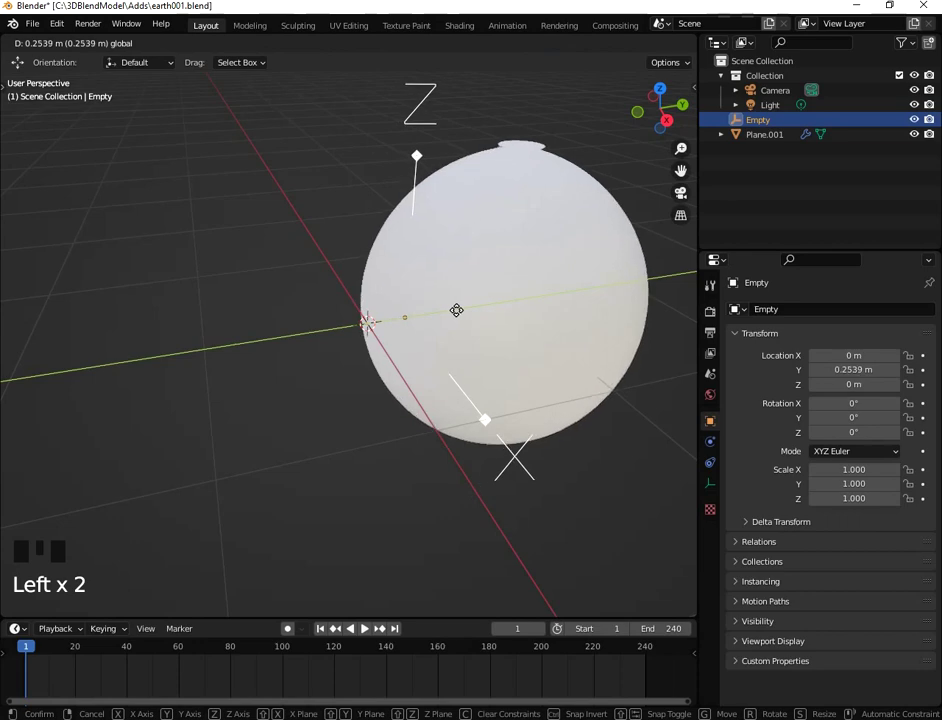
mouse_move(456, 310)
mouse_down()
mouse_move(508, 278)
mouse_move(483, 309)
mouse_move(538, 277)
mouse_up()
scroll(508, 278, down, 3)
mouse_move(538, 277)
middle_down()
mouse_move(467, 292)
mouse_move(458, 229)
mouse_move(478, 236)
middle_up()
scroll(497, 288, down, 2)
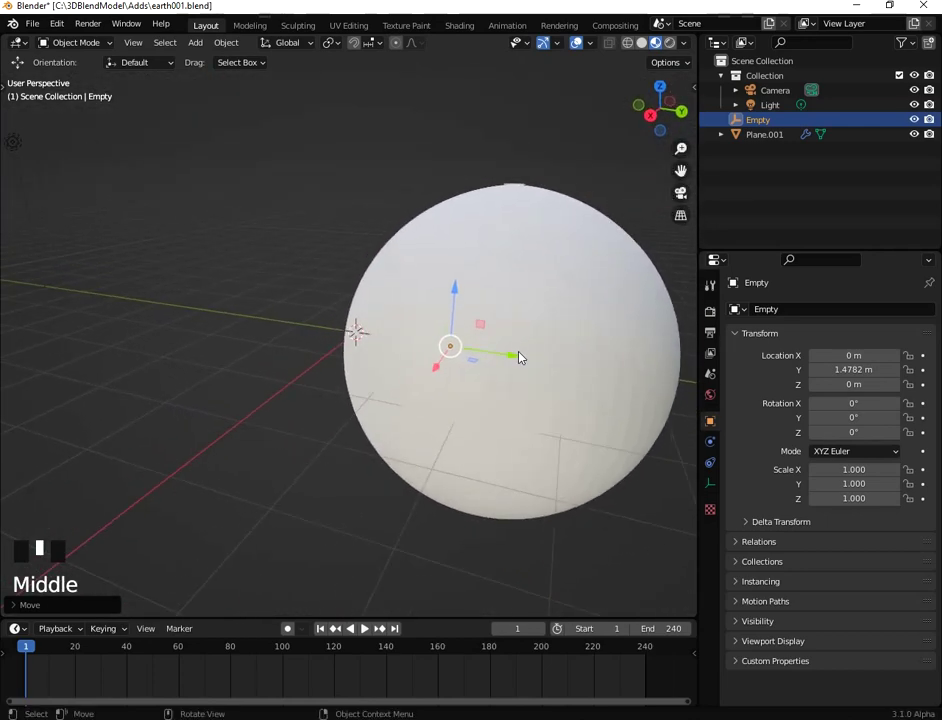
drag(519, 355, 565, 353)
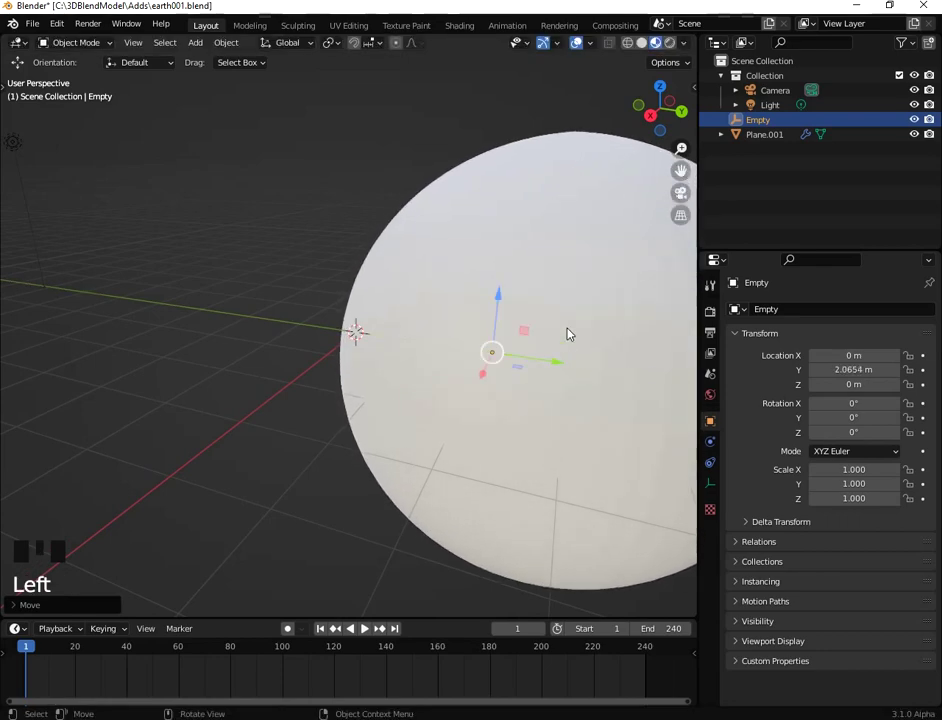
mouse_move(567, 332)
middle_down()
mouse_move(521, 298)
mouse_move(487, 310)
middle_up()
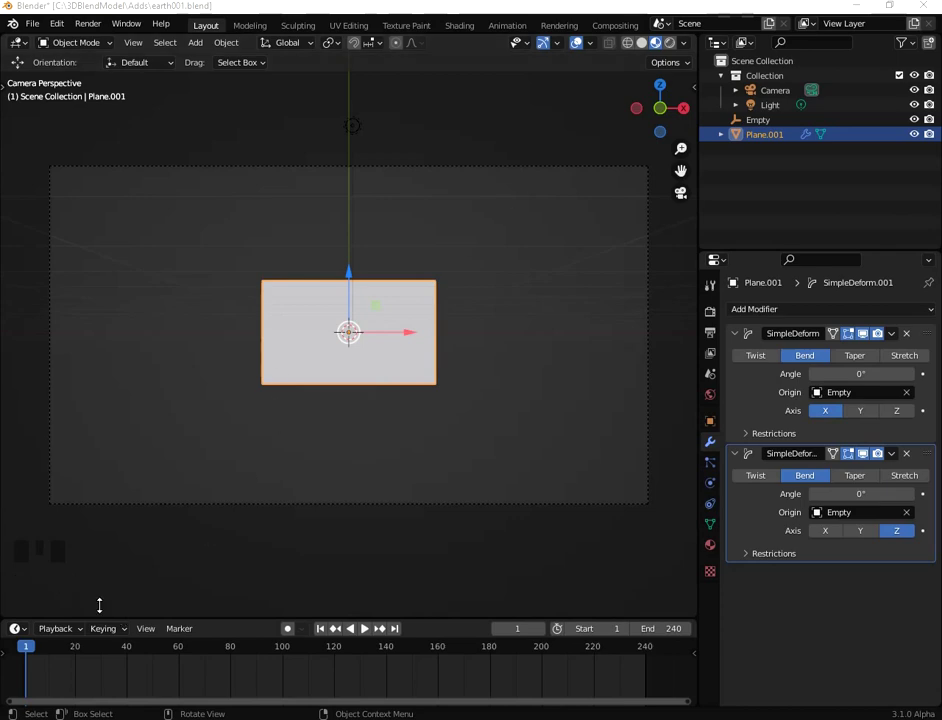
drag(27, 648, 25, 647)
Create a new material for the plane named EarthMaterial
key(Escape)
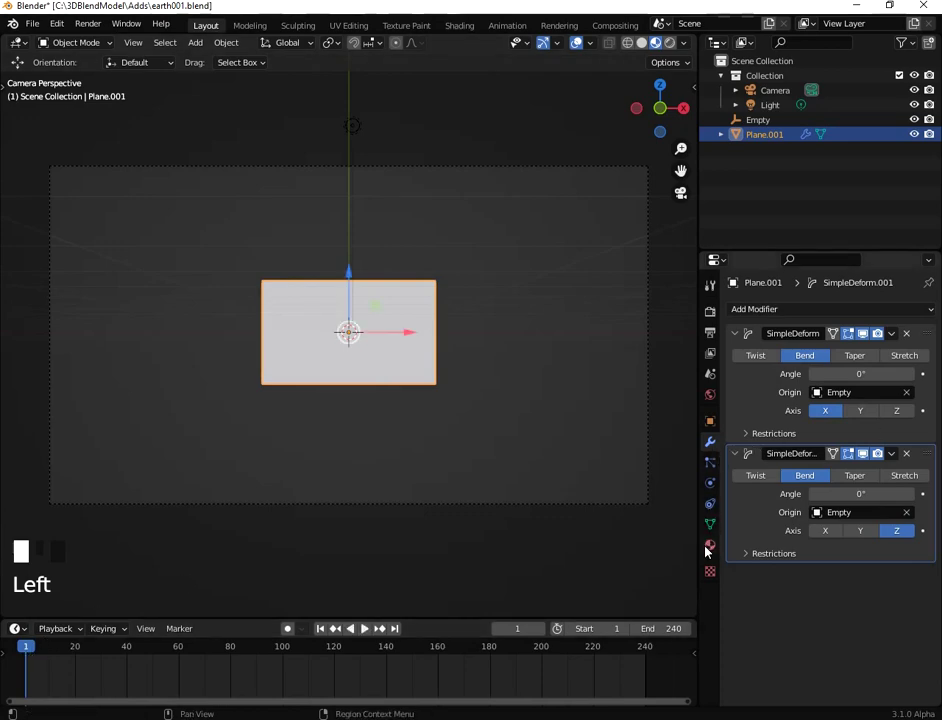
click(710, 546)
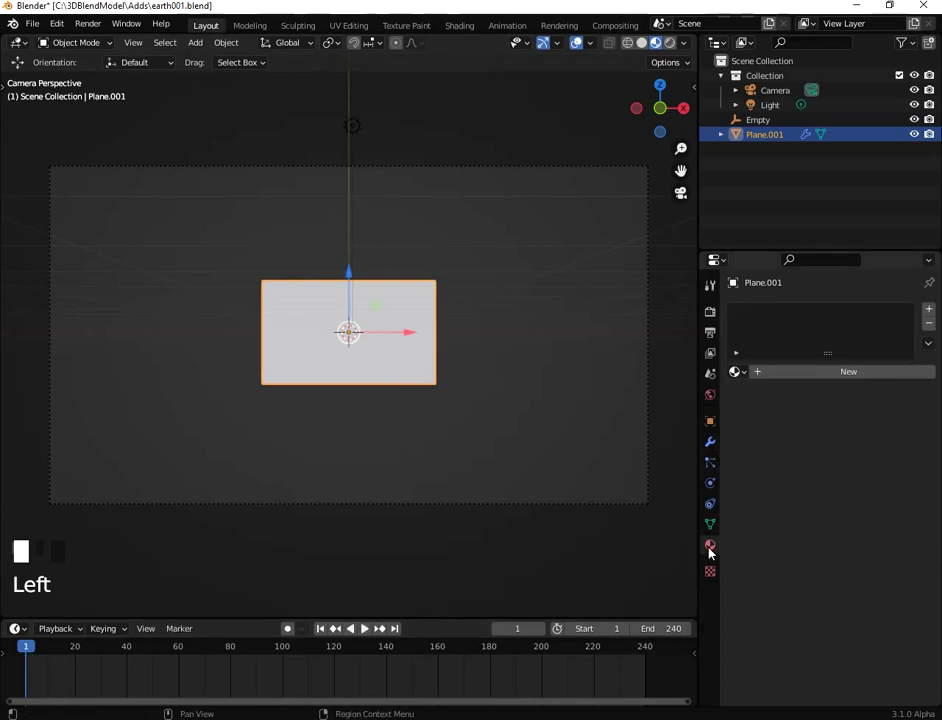
click(833, 373)
double_click(801, 372)
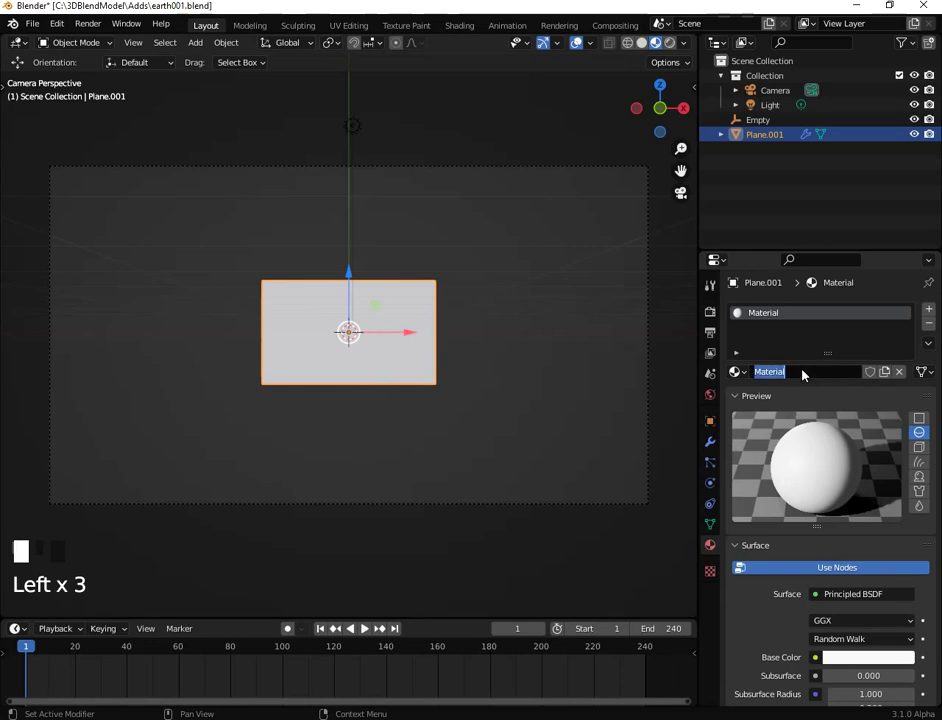
key(BackSpace)
text(Earth)
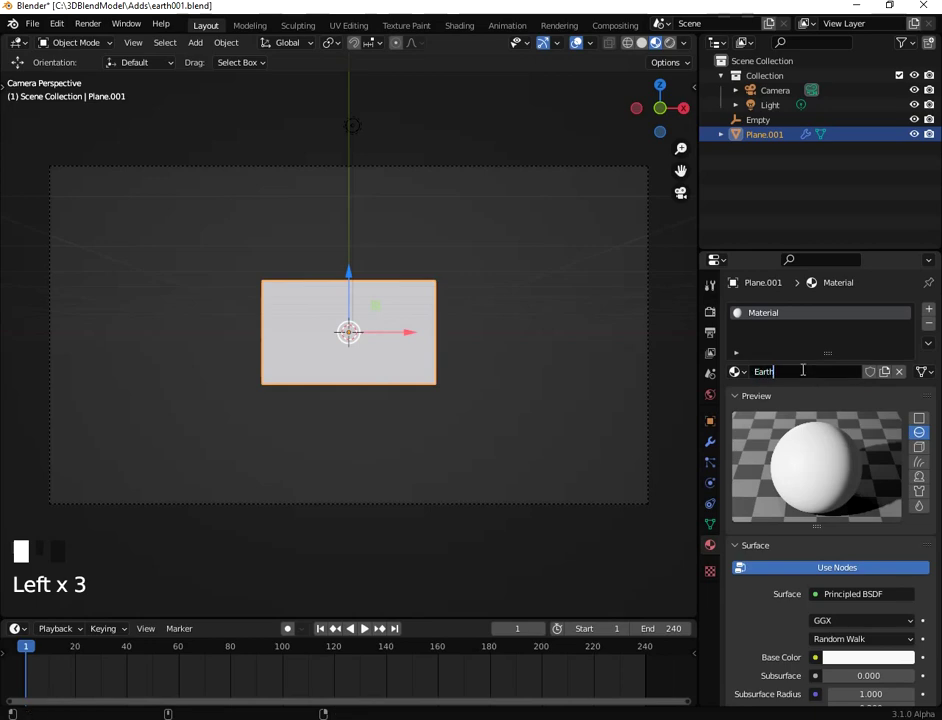
text(Material)
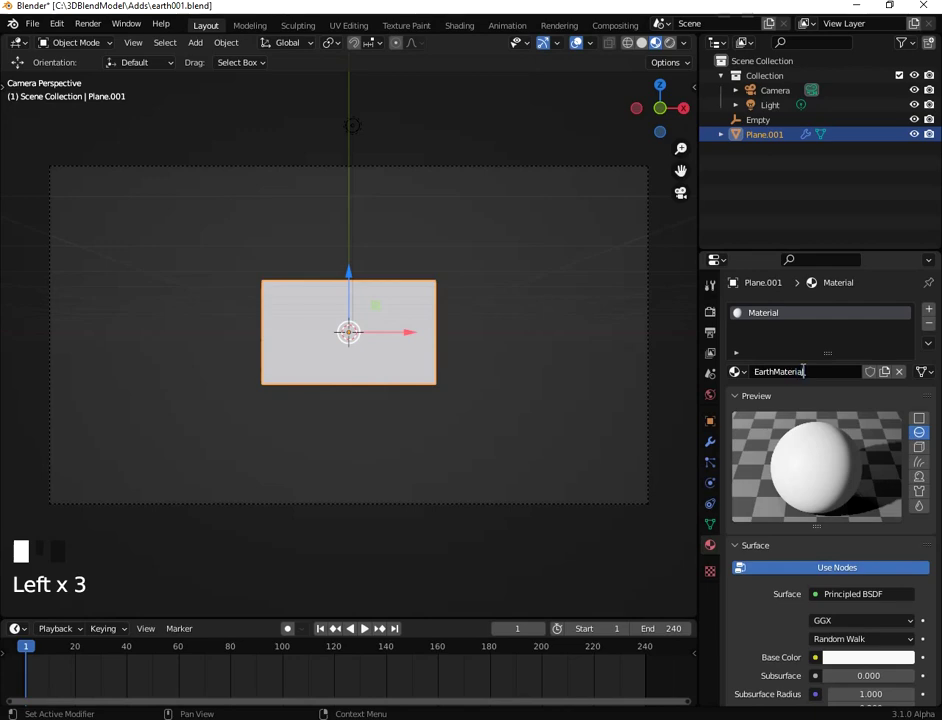
key(Return)
Create an Image or Movie texture loaded with earth_noClouds.jpg
click(710, 571)
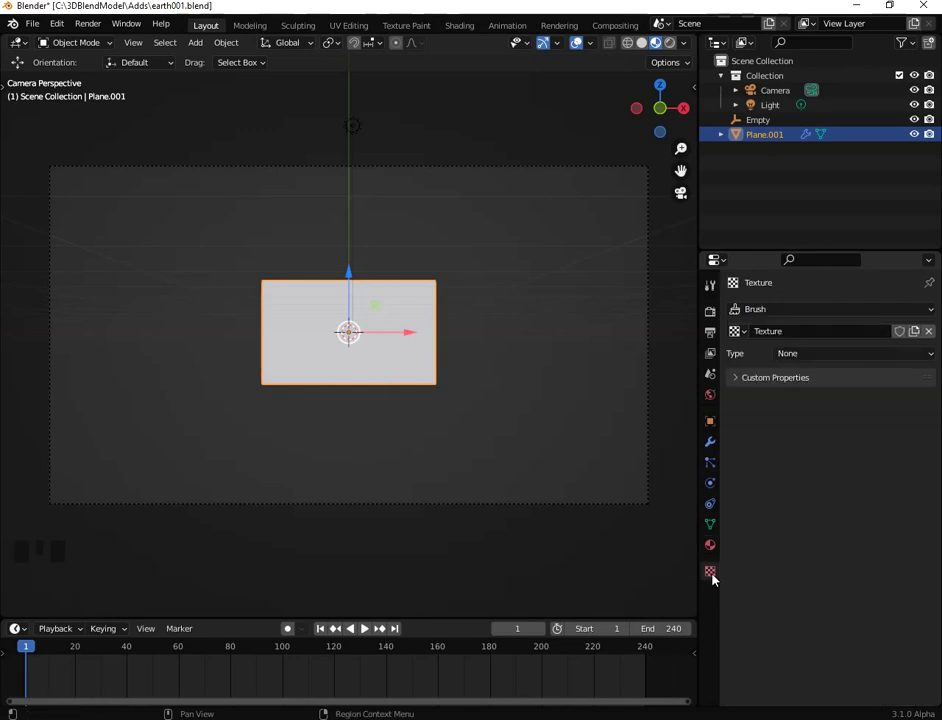
click(843, 358)
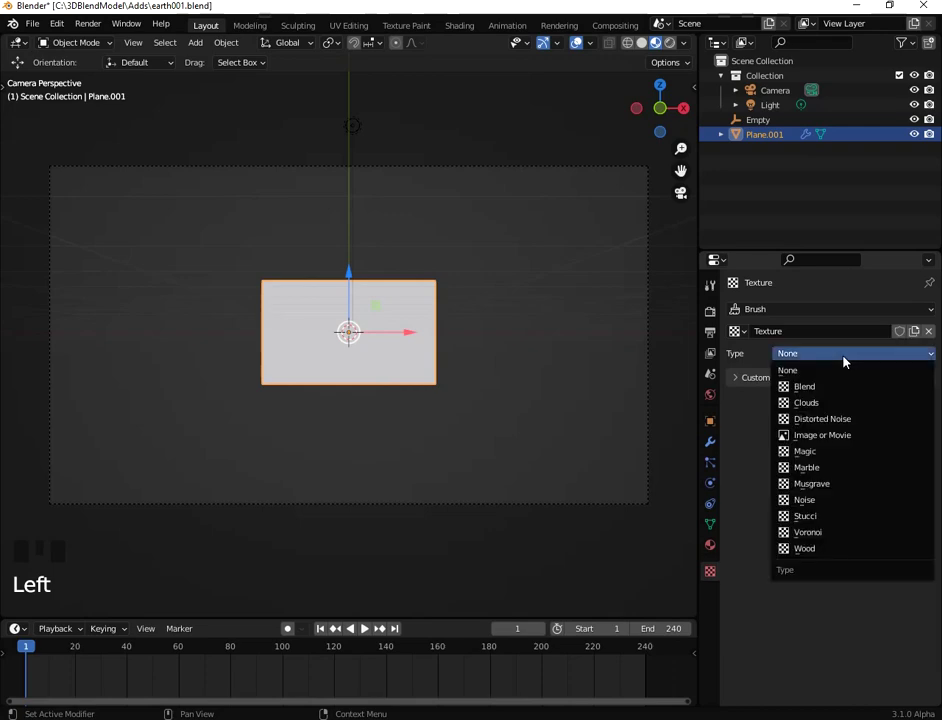
click(850, 435)
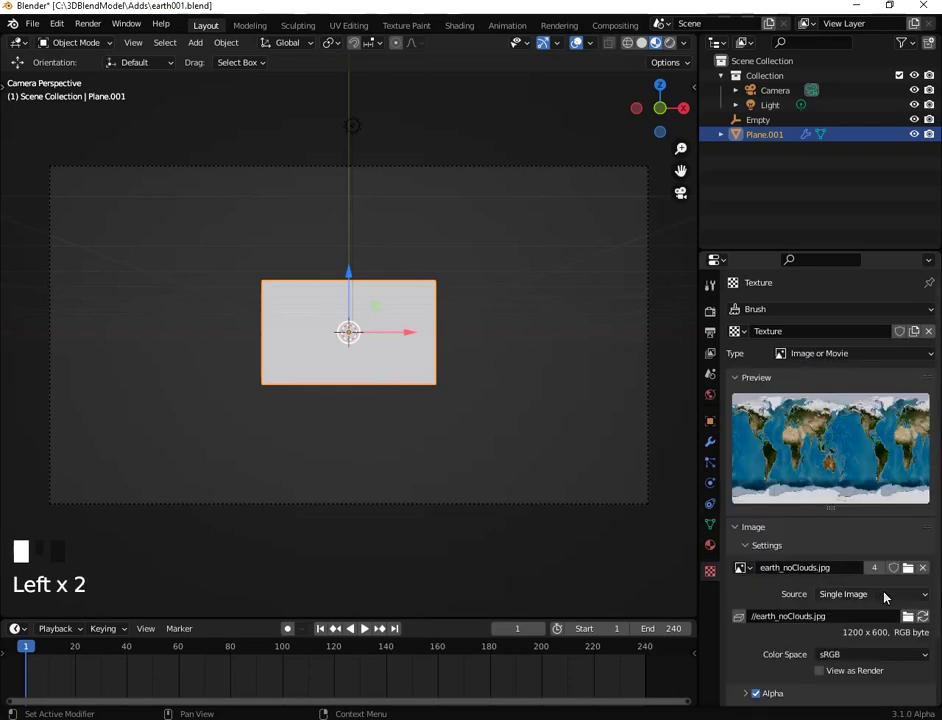
click(907, 617)
click(427, 273)
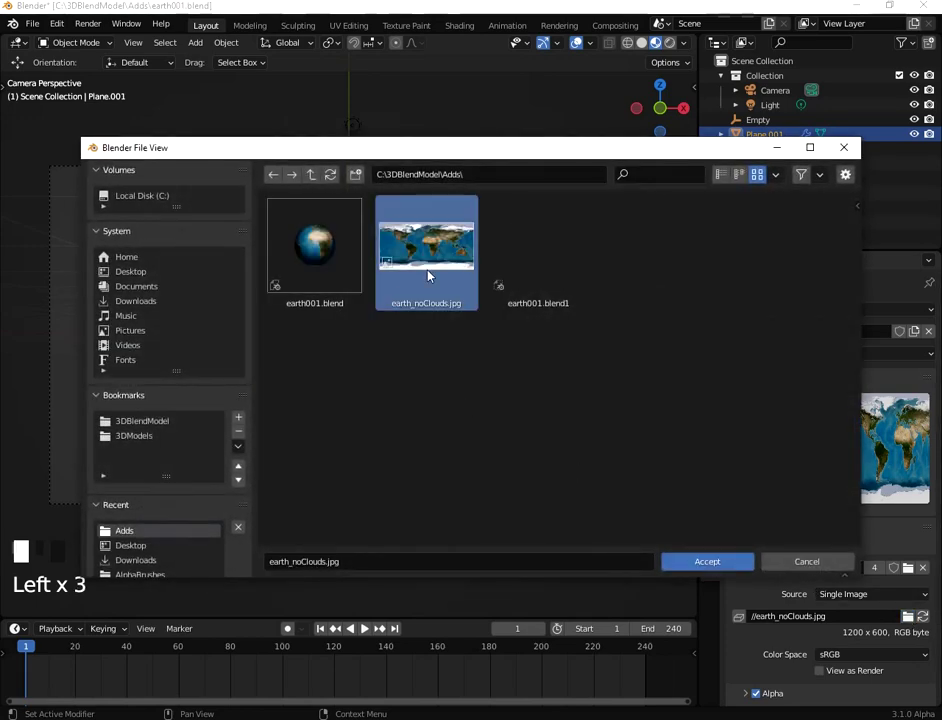
click(702, 559)
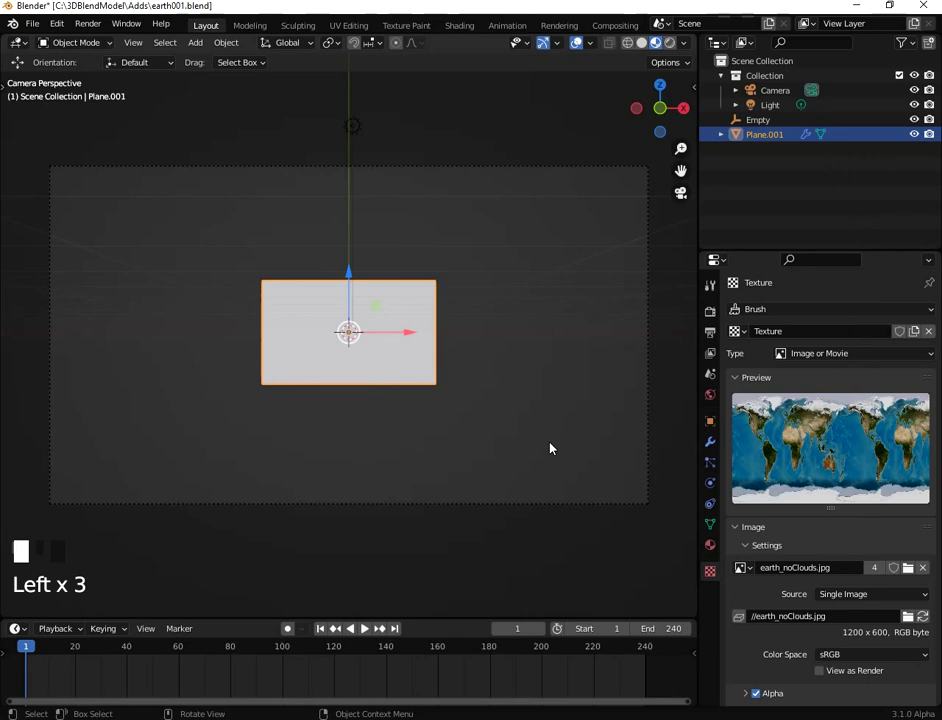
click(710, 544)
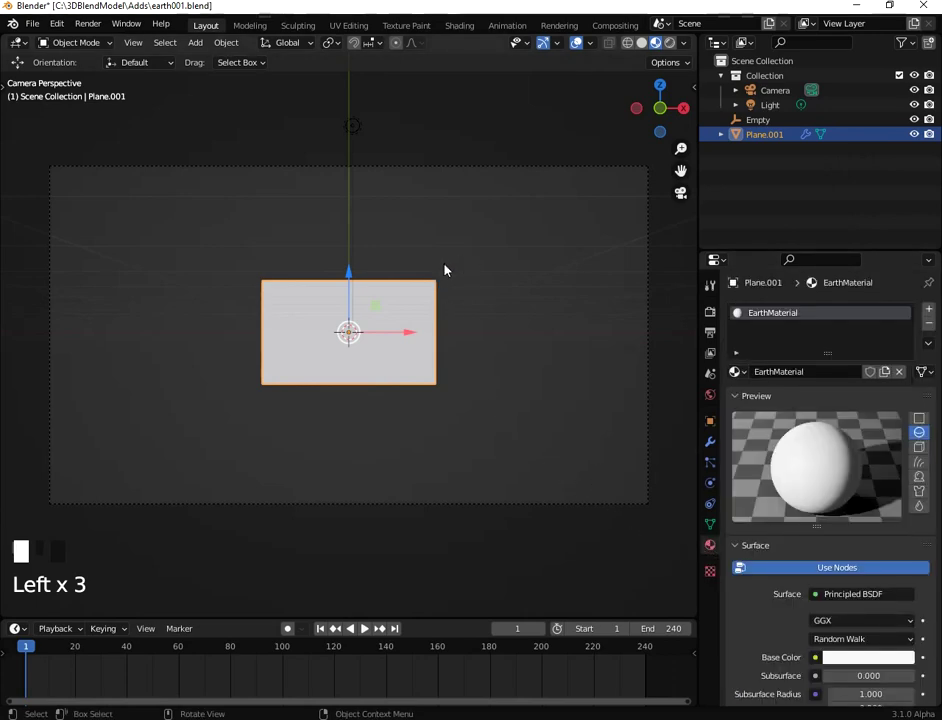
Switch to the Shading workspace and inspect EarthMaterial's node setup
click(459, 25)
click(459, 25)
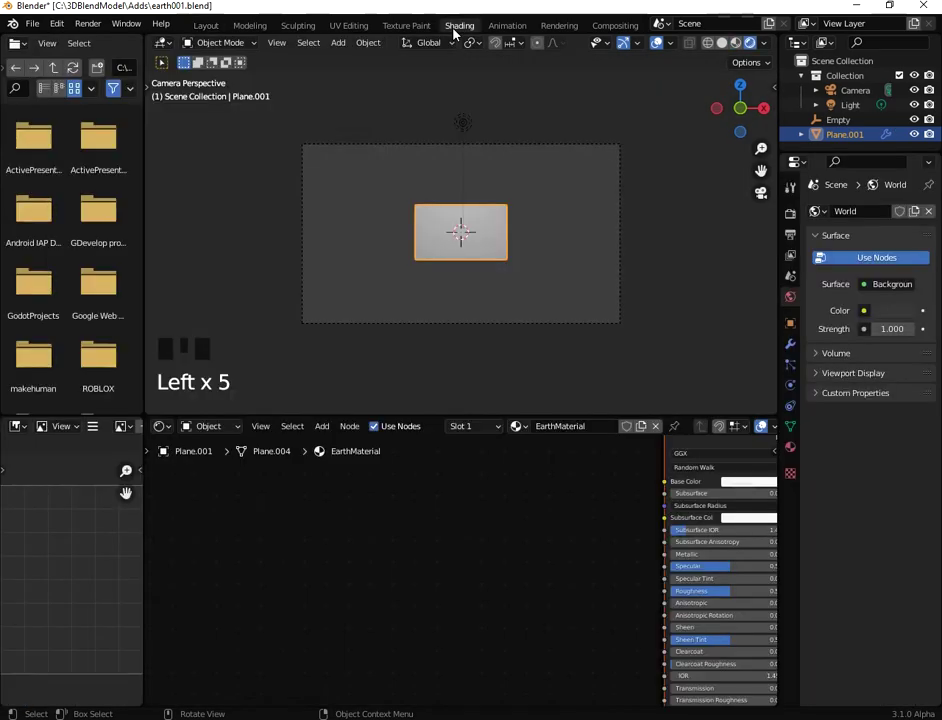
drag(704, 442, 568, 477)
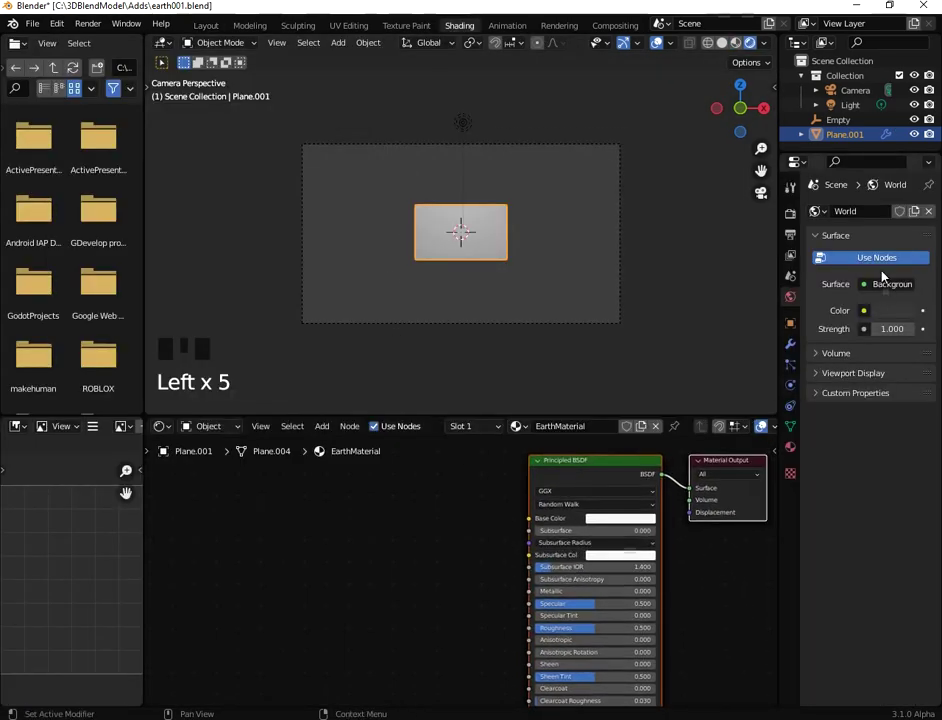
click(790, 448)
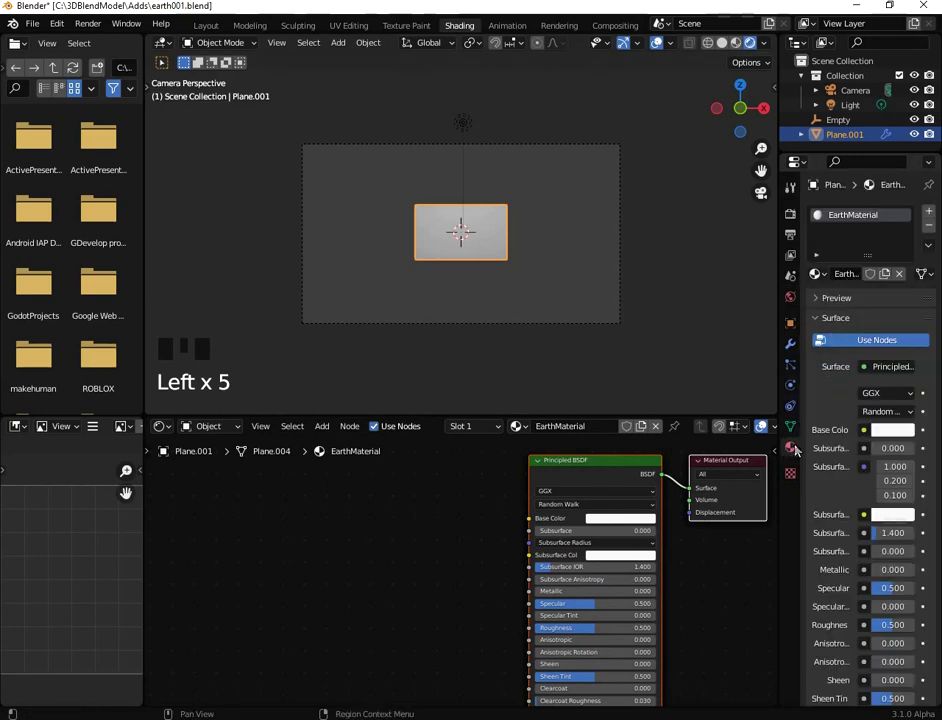
click(873, 344)
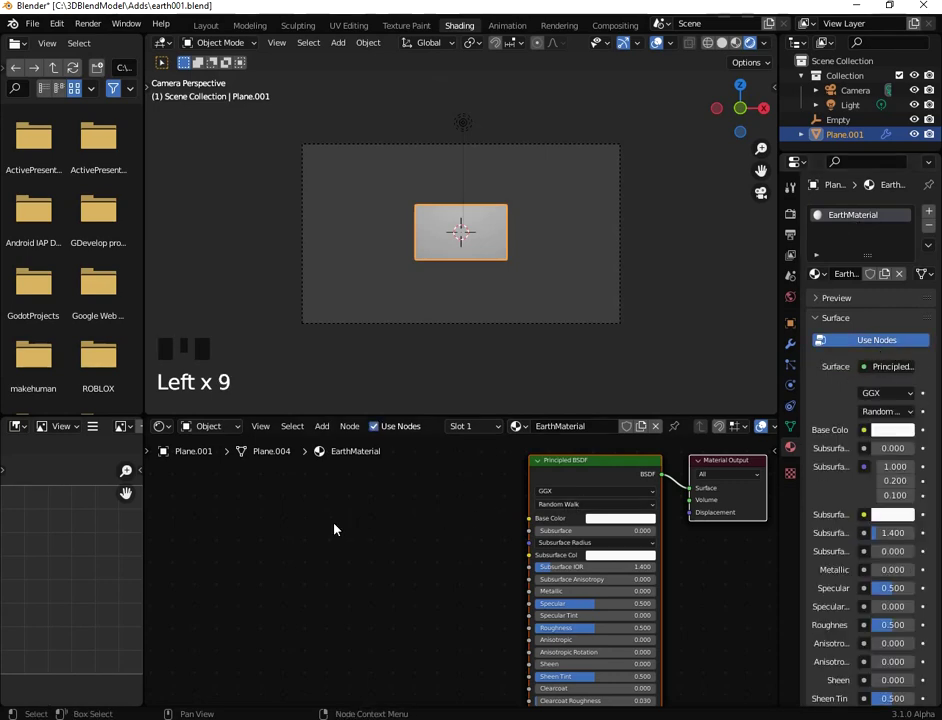
Add an Image Texture node with earth_noClouds.jpg feeding the Principled BSDF Base Color
key(shift+a)
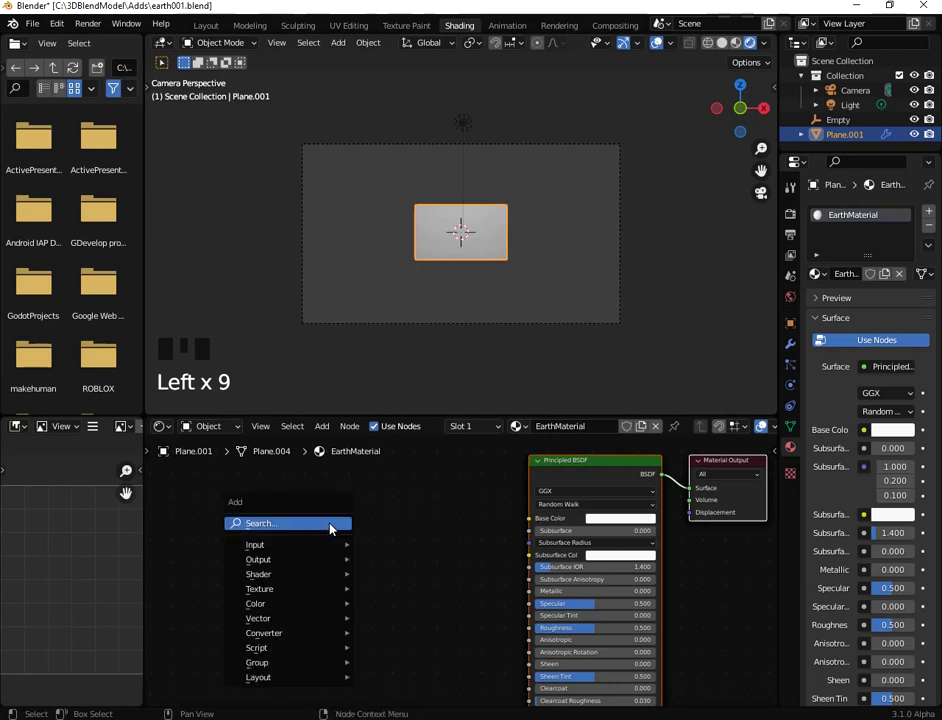
click(330, 522)
text(T)
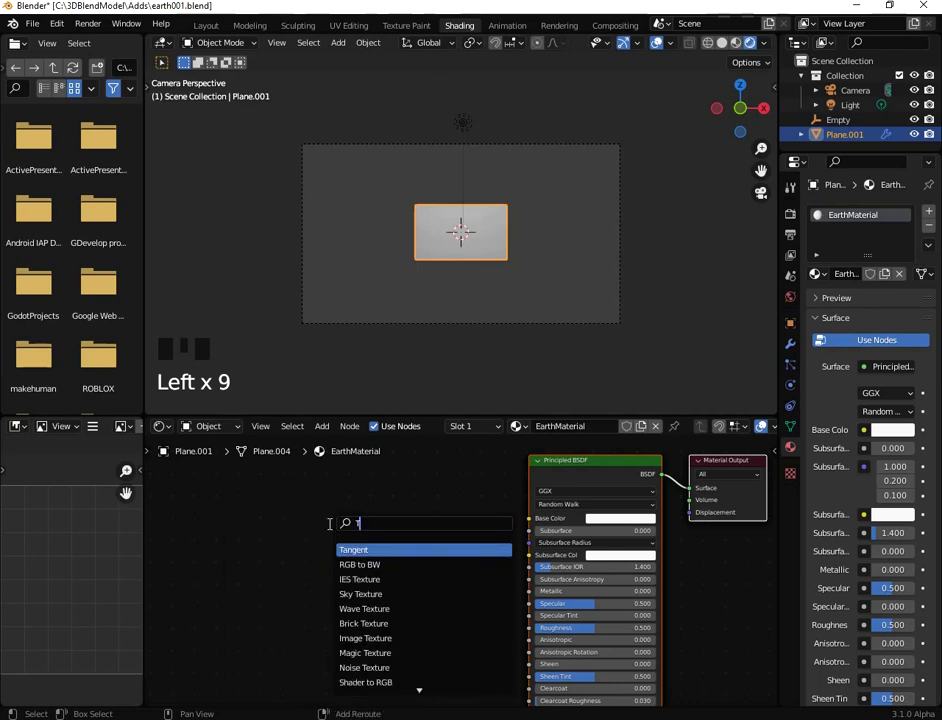
text(ext)
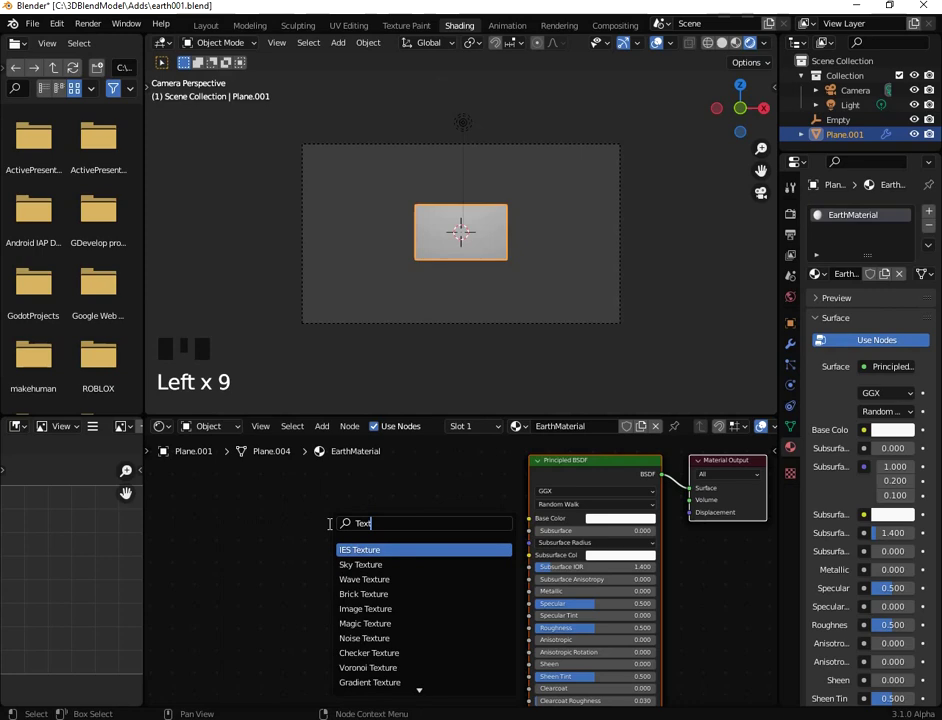
key(Down)
key(Down)
key(Down)
key(Down)
key(Return)
click(405, 570)
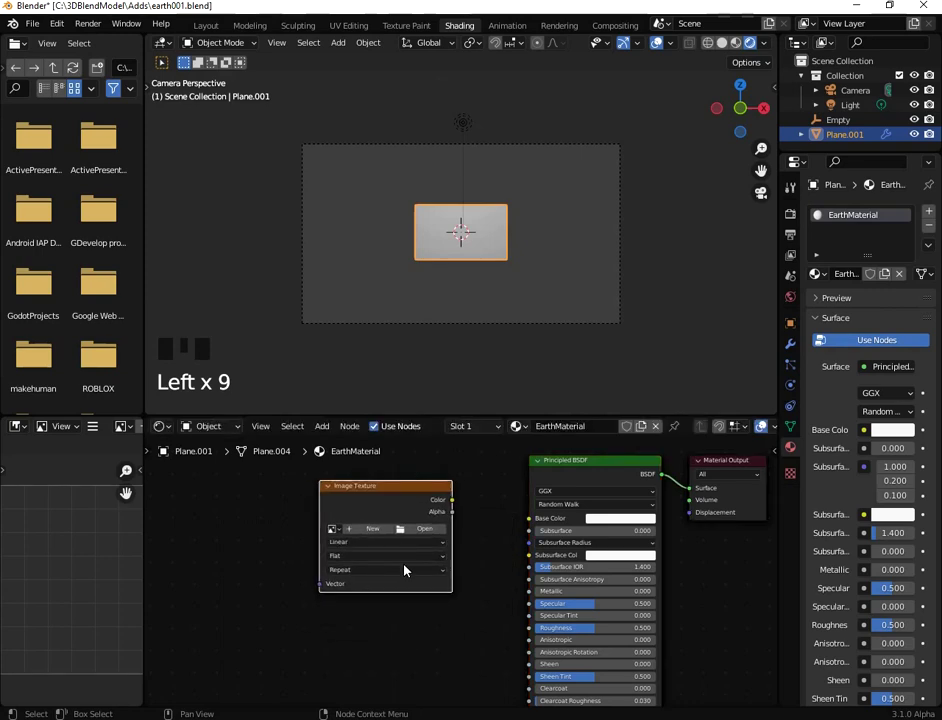
drag(452, 499, 529, 518)
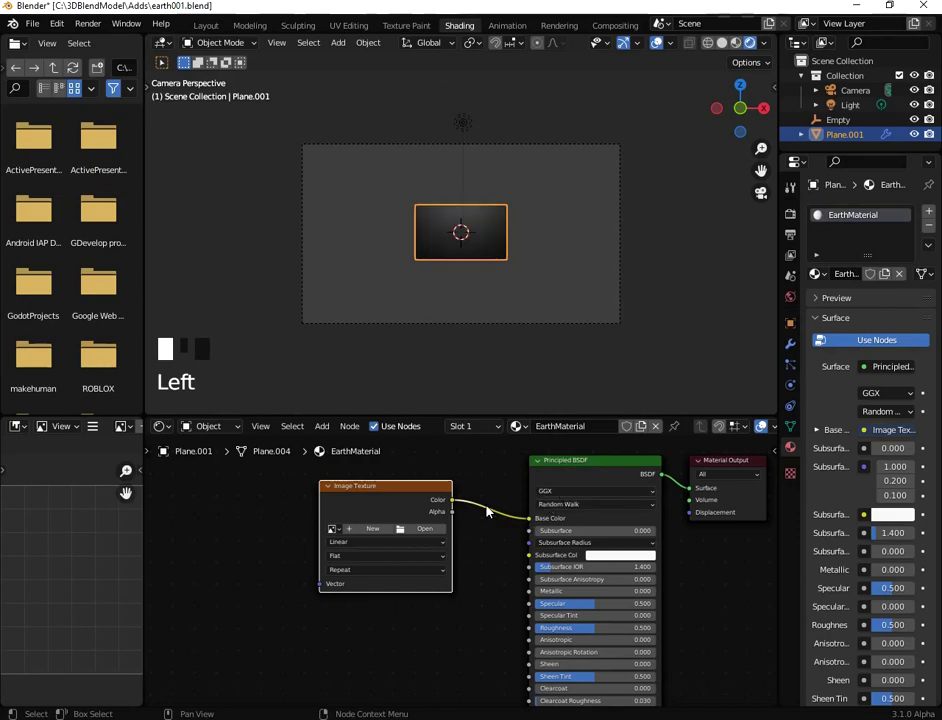
click(430, 529)
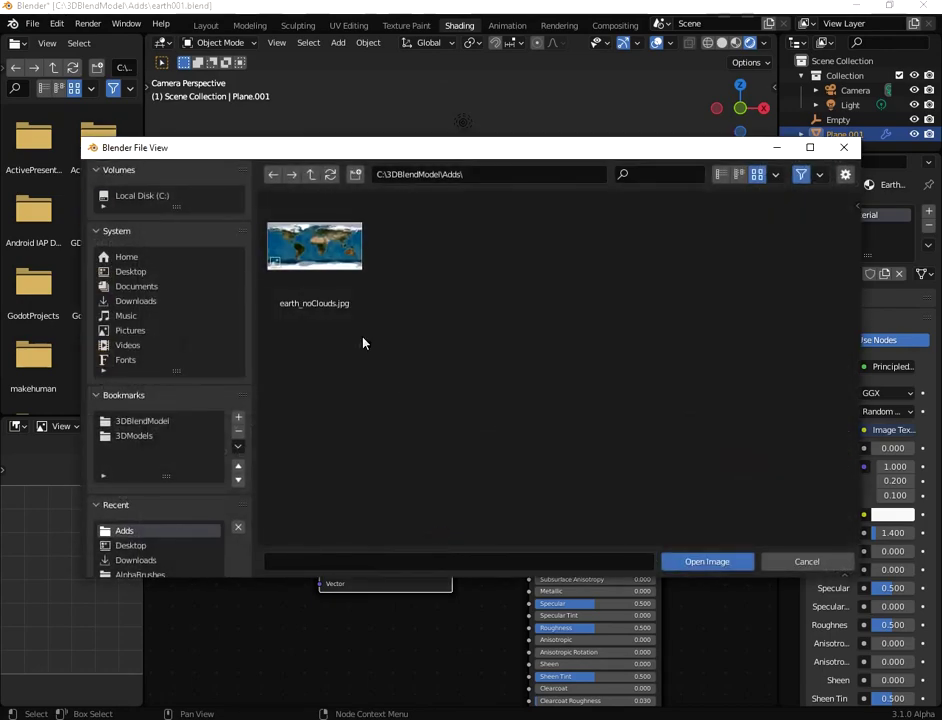
click(314, 245)
click(690, 562)
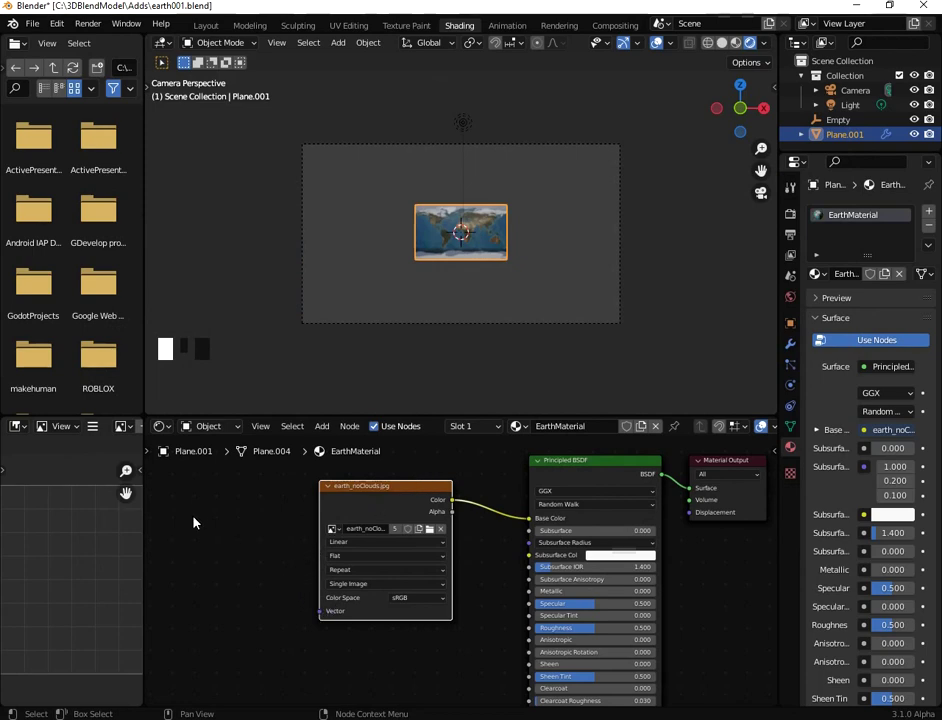
Add a Texture Coordinate node wired UV to the image's Vector, then return to Layout
key(shift+a)
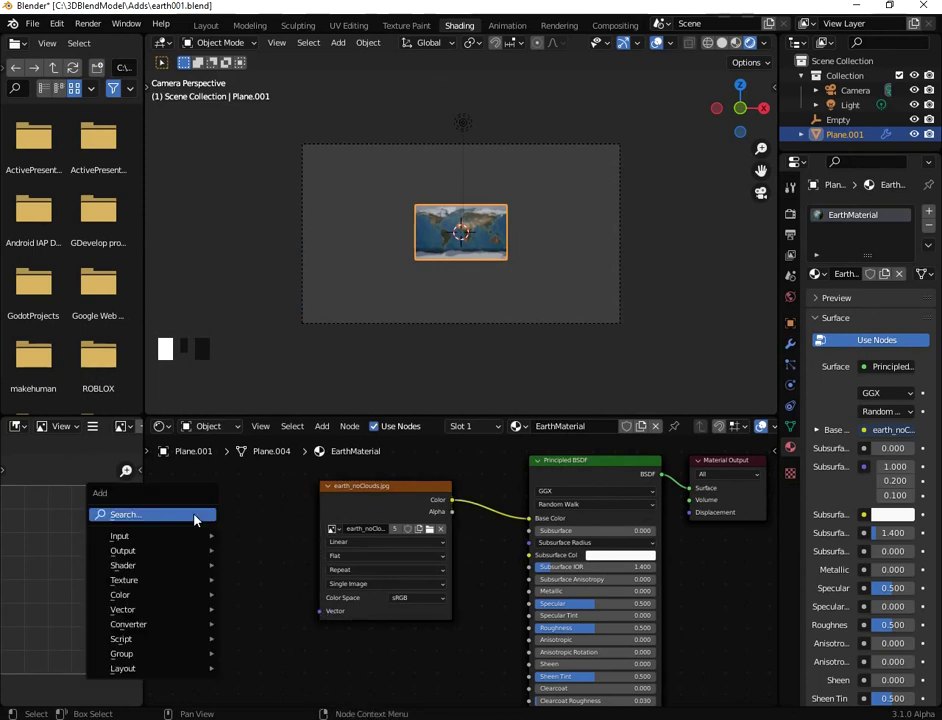
click(196, 516)
text(T)
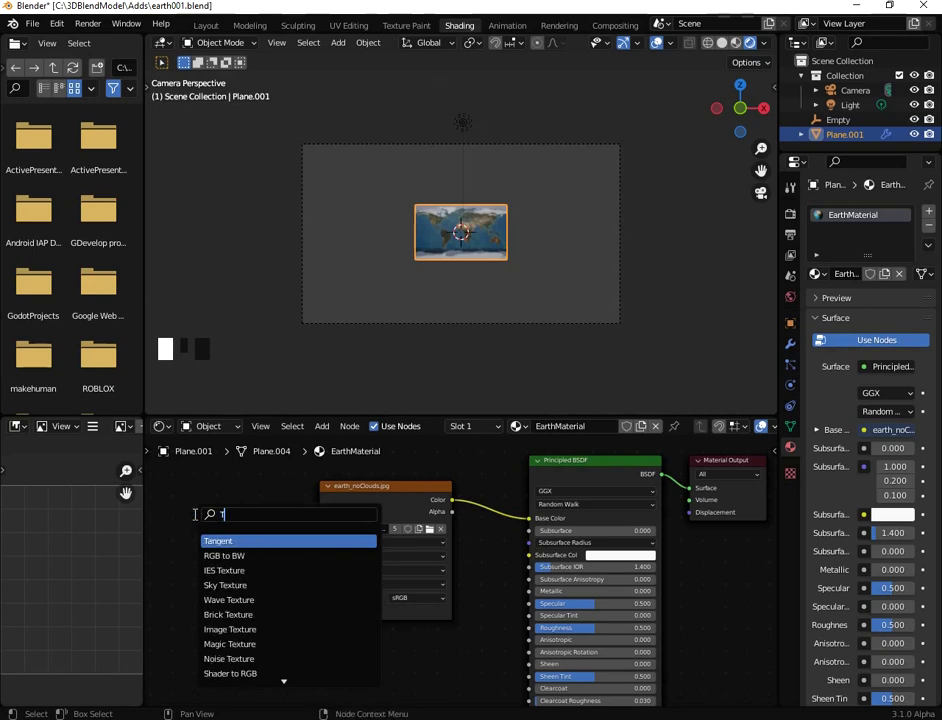
text(exture)
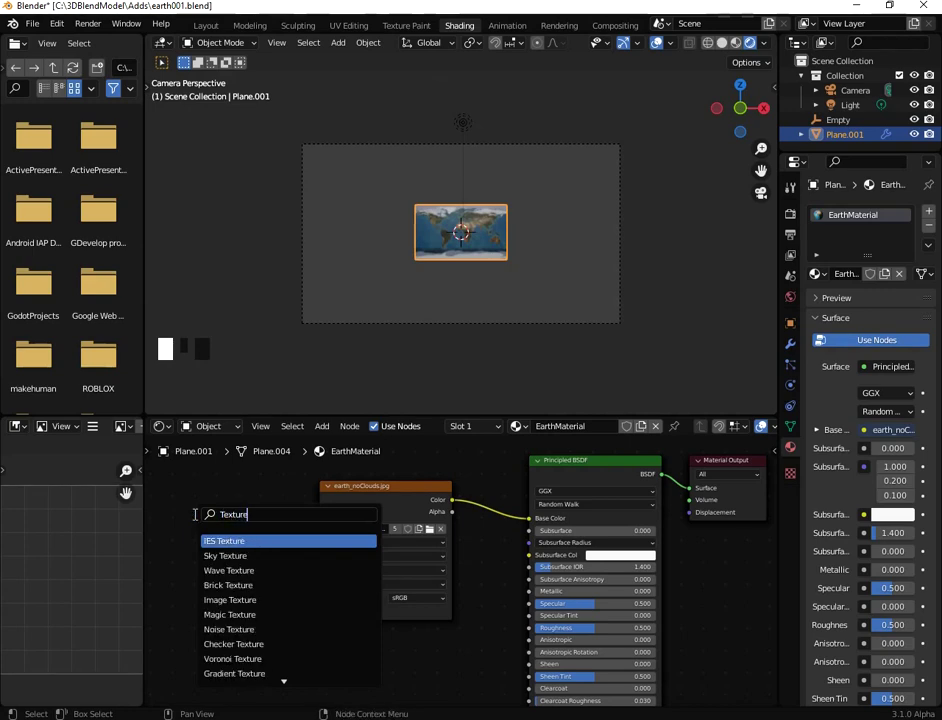
text( co)
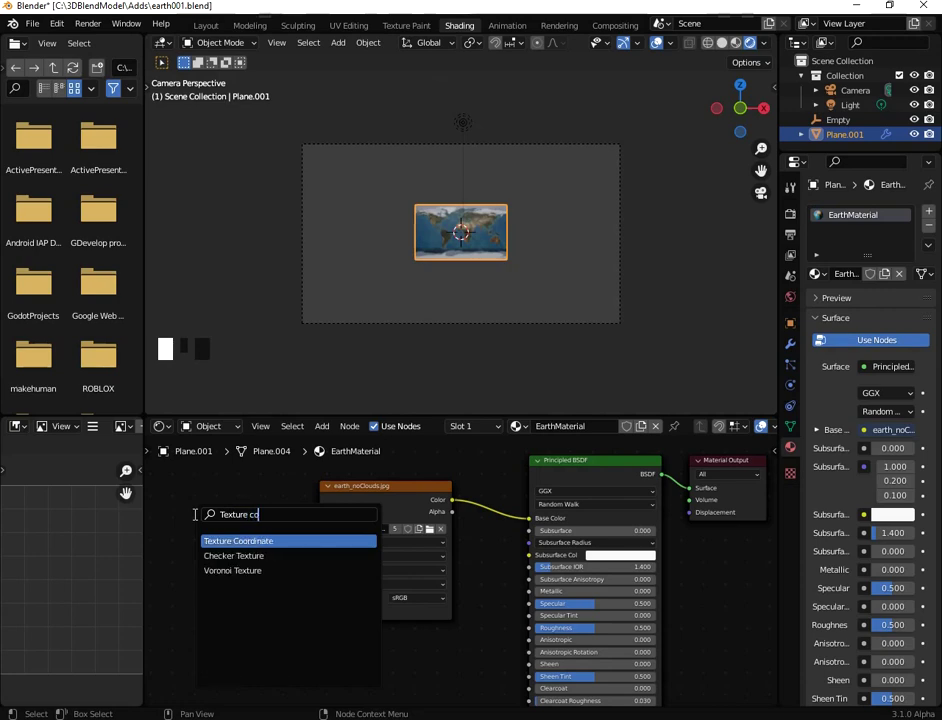
click(262, 541)
click(246, 521)
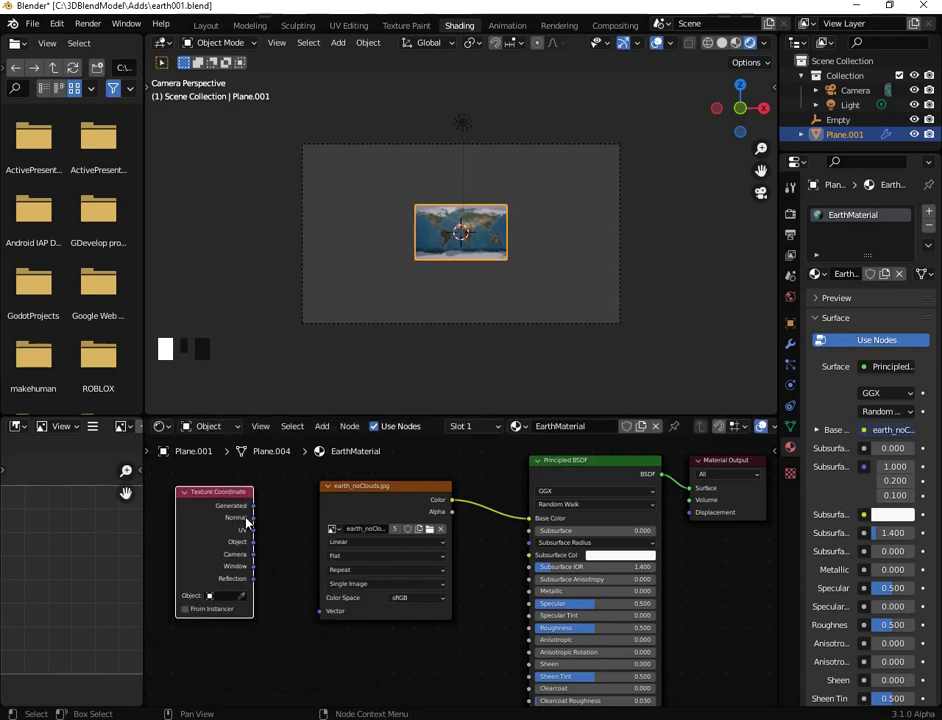
drag(253, 529, 320, 611)
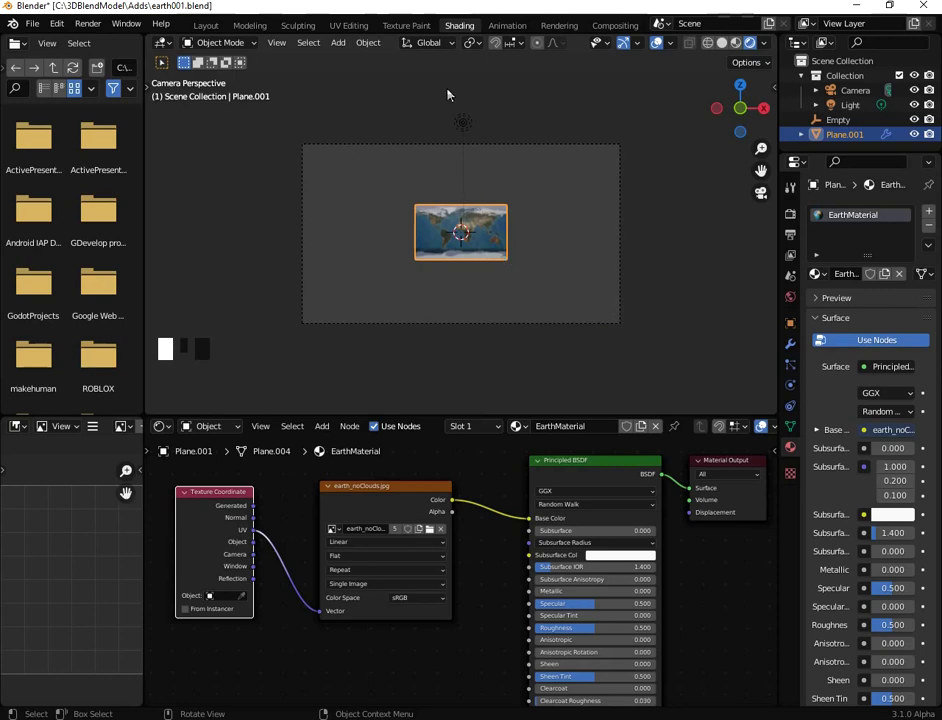
click(203, 25)
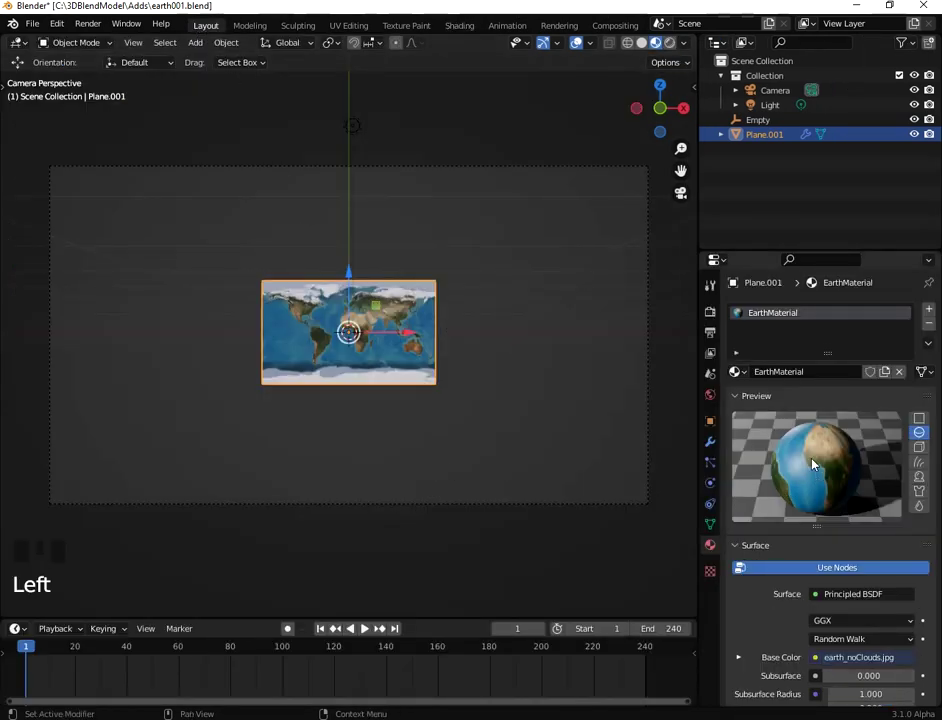
Select the earth plane and open the UV Editing workspace with its UV grid zoomed in
scroll(383, 431, down, 2)
scroll(382, 432, up, 4)
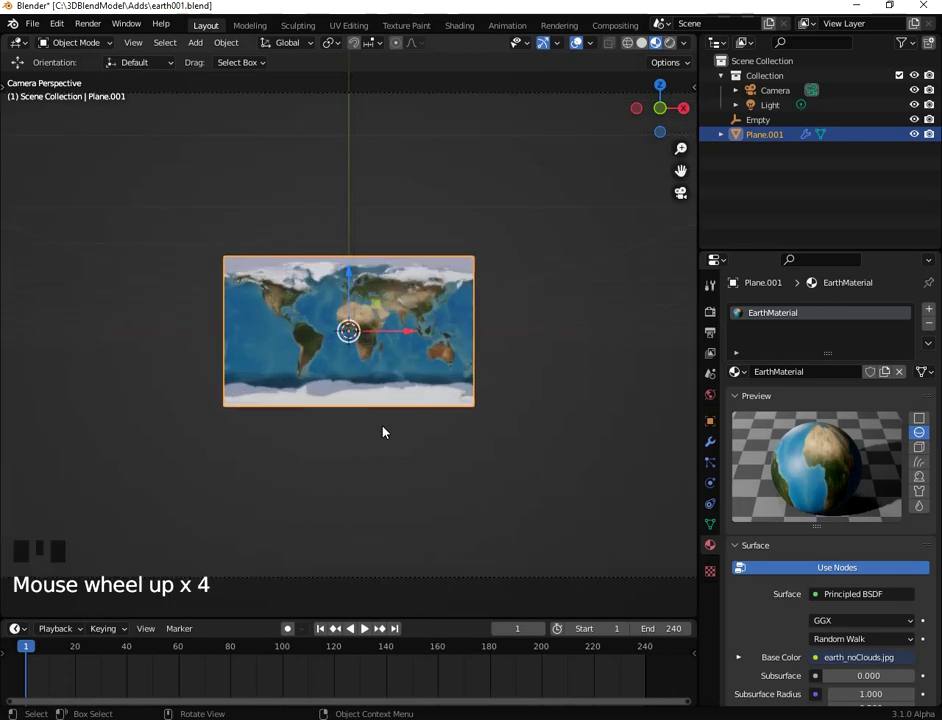
scroll(383, 432, down, 1)
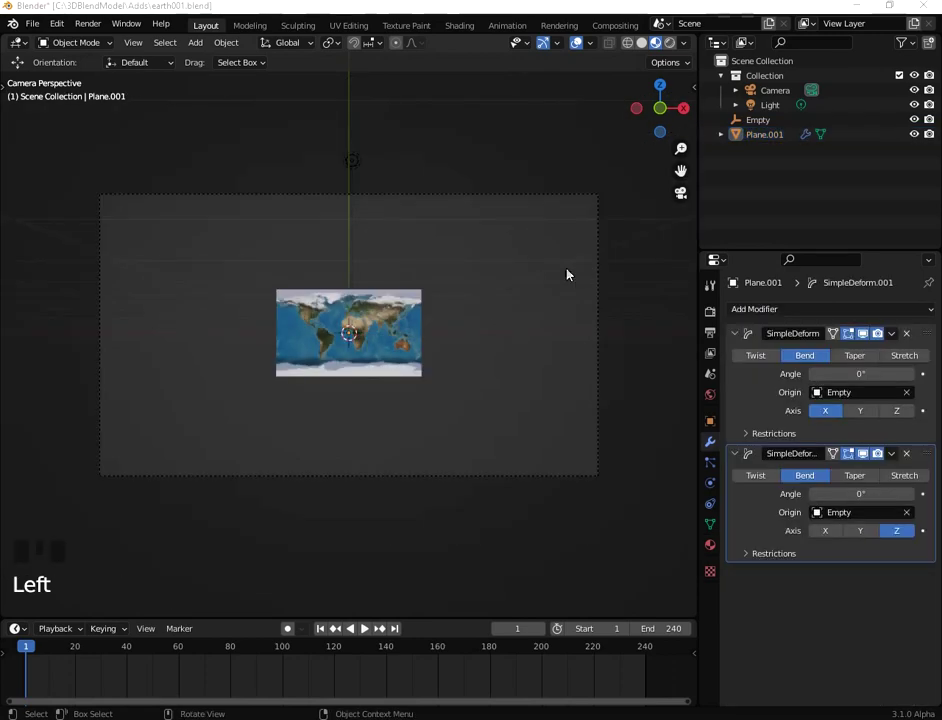
click(352, 336)
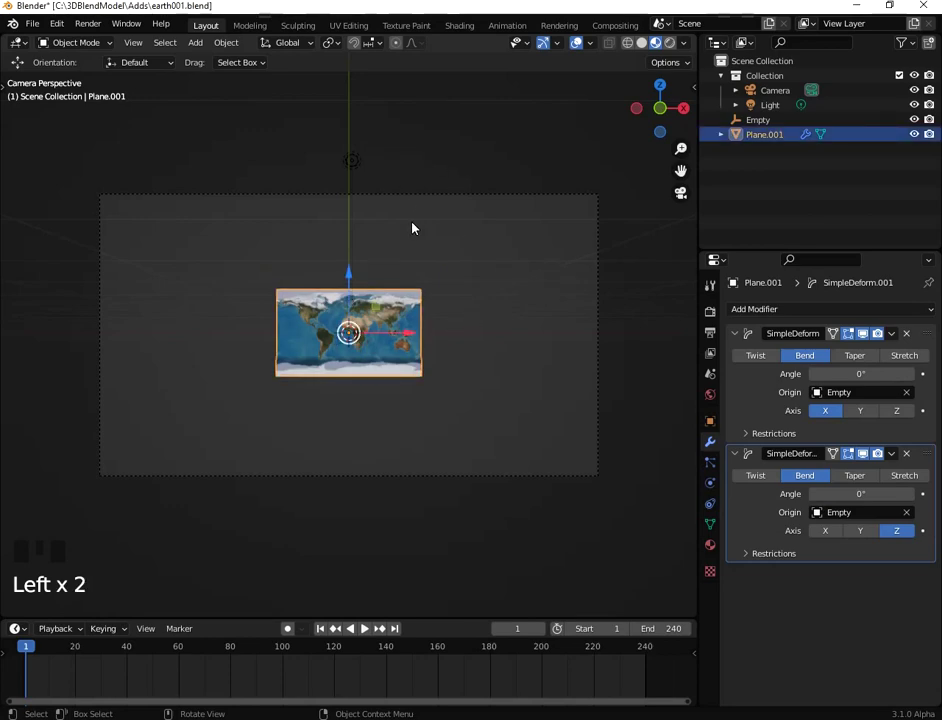
click(348, 25)
scroll(549, 334, down, 3)
scroll(287, 382, down, 1)
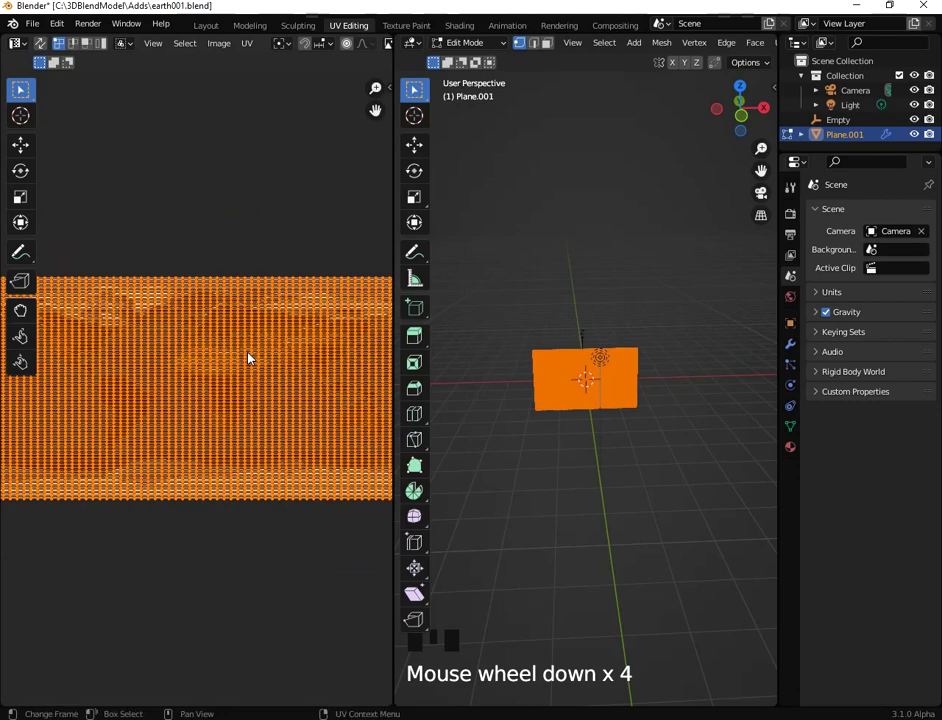
Select all the plane's UVs and load earth_noClouds.jpg into the UV editor
key(a)
key(a)
click(251, 241)
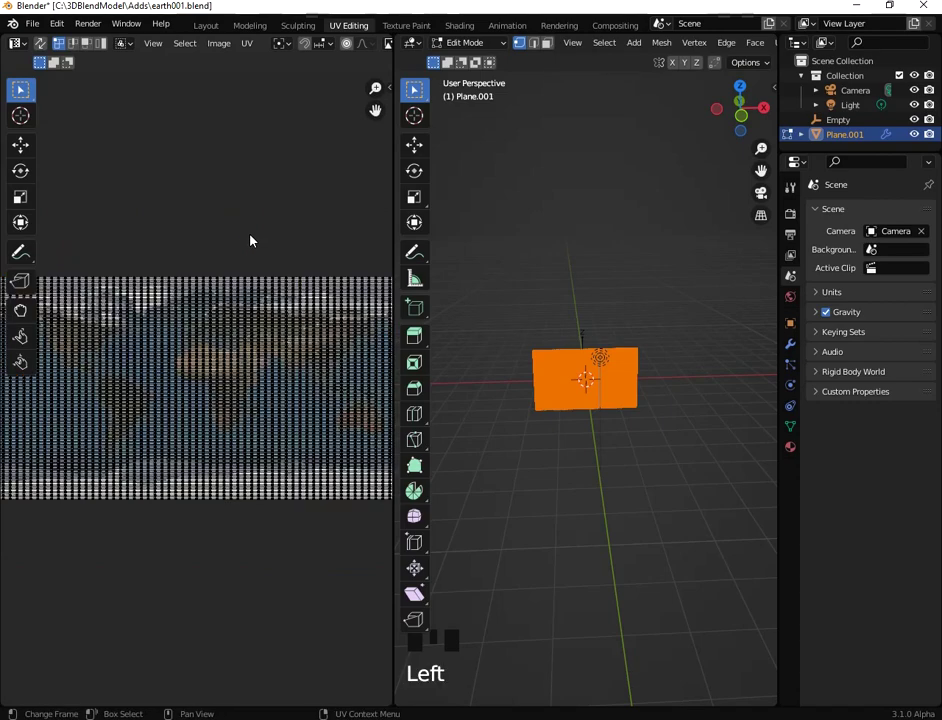
key(a)
key(a)
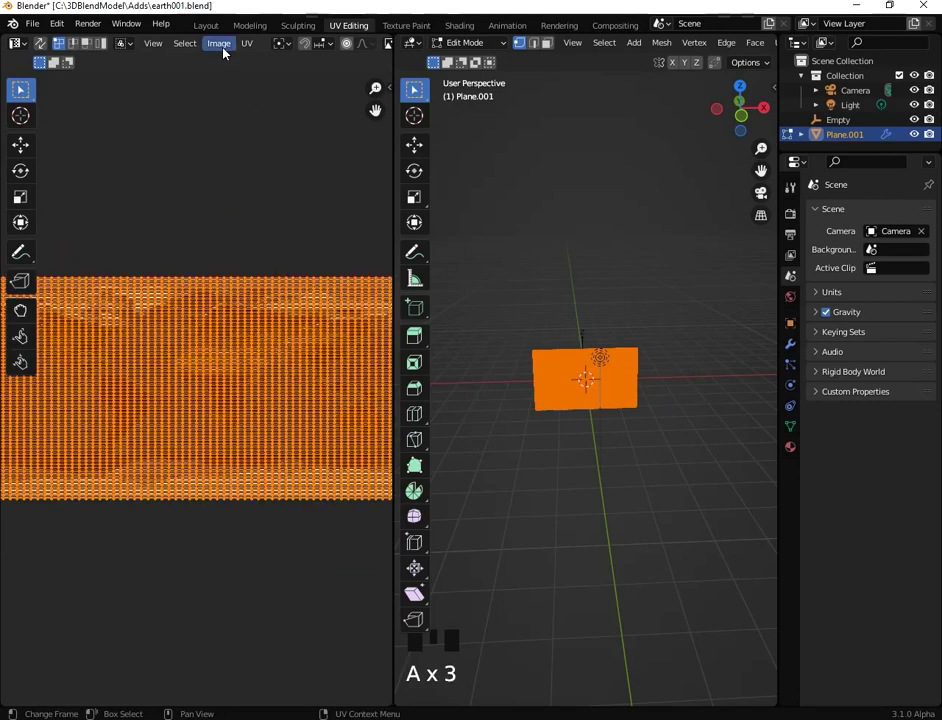
click(223, 50)
click(231, 75)
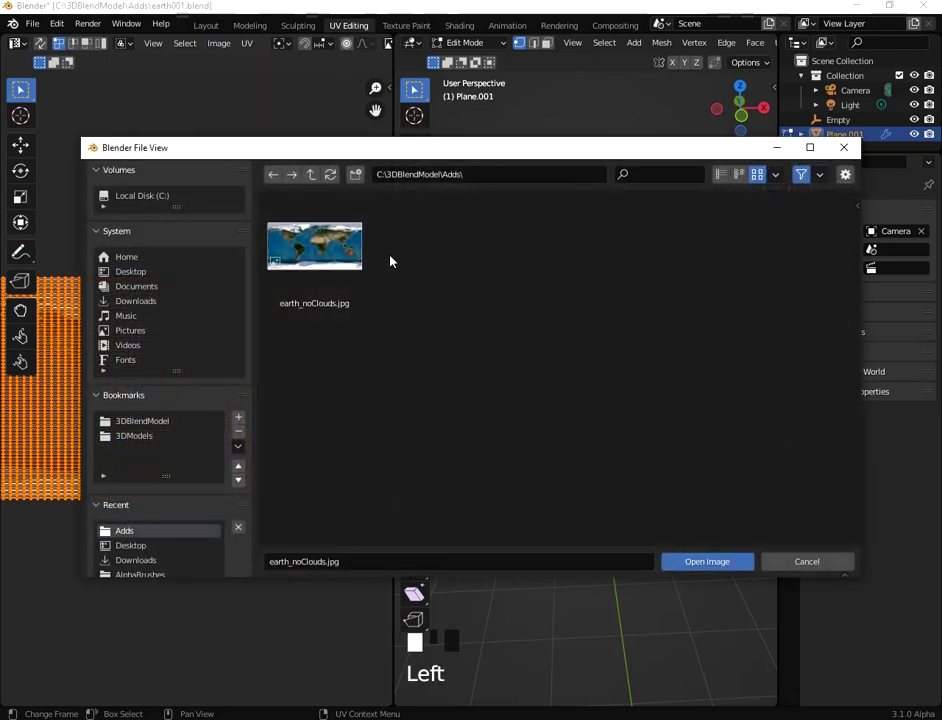
click(712, 561)
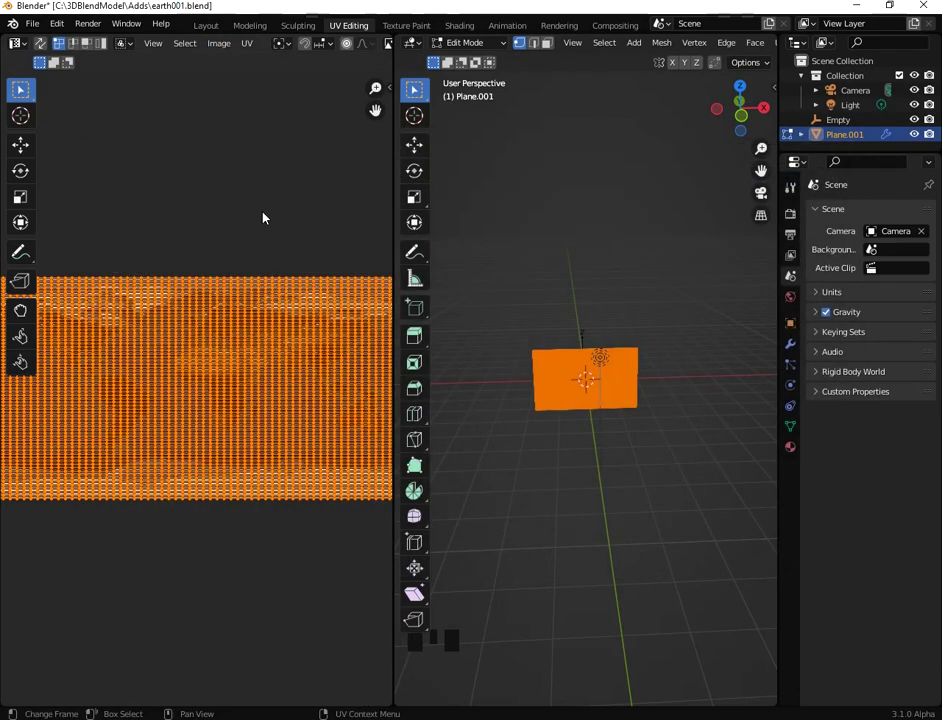
Zoom the UV view and toggle the UV grid selection, leaving it deselected
scroll(273, 238, up, 1)
scroll(598, 352, up, 5)
scroll(598, 352, up, 7)
scroll(564, 349, down, 5)
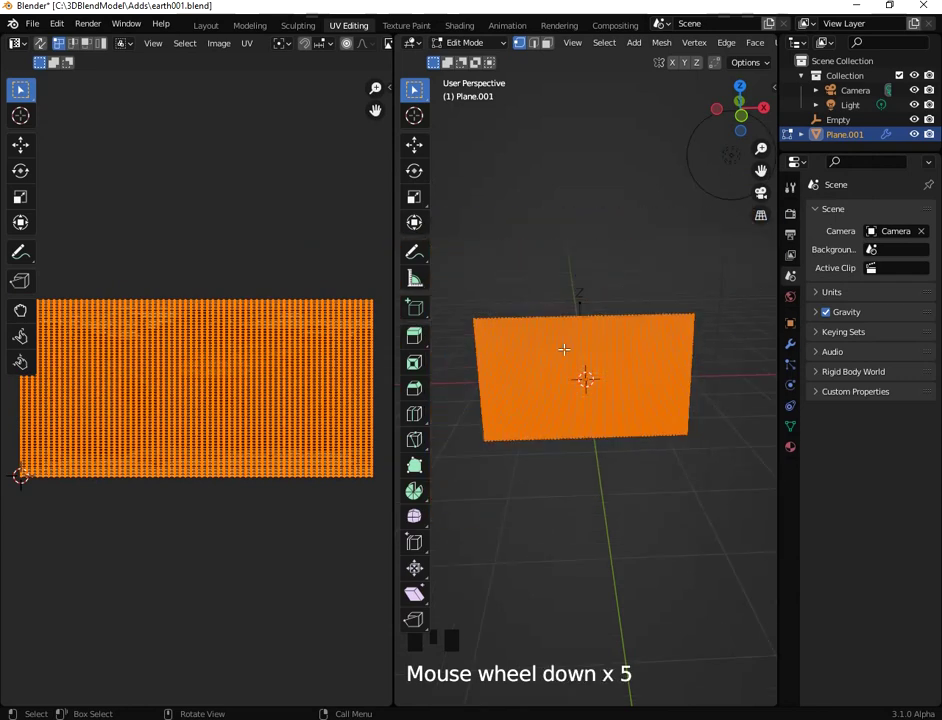
scroll(232, 283, down, 2)
click(135, 434)
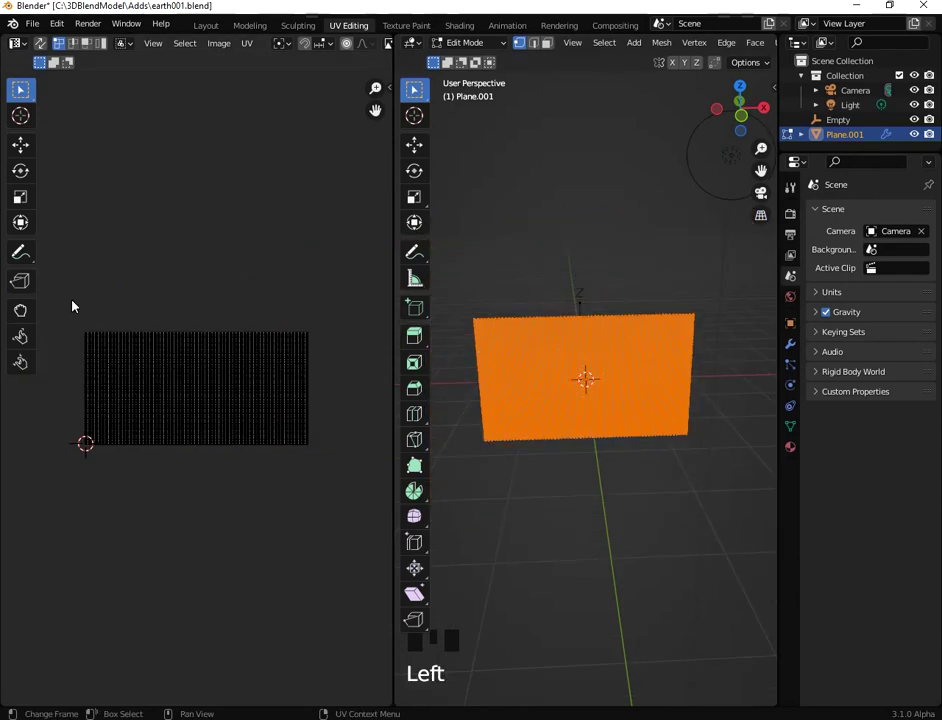
double_click(150, 370)
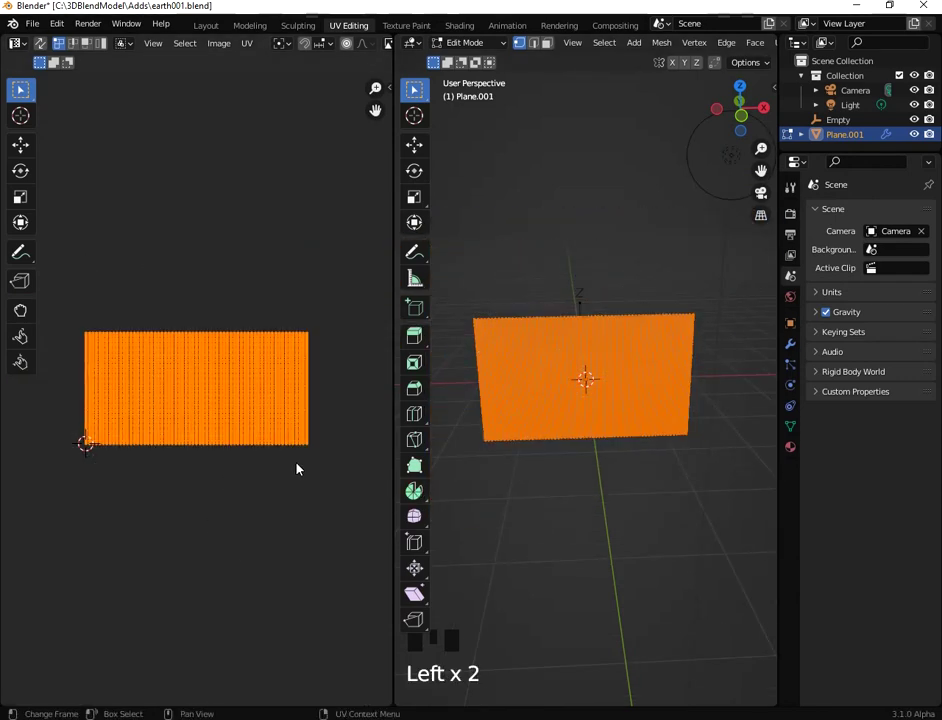
click(295, 226)
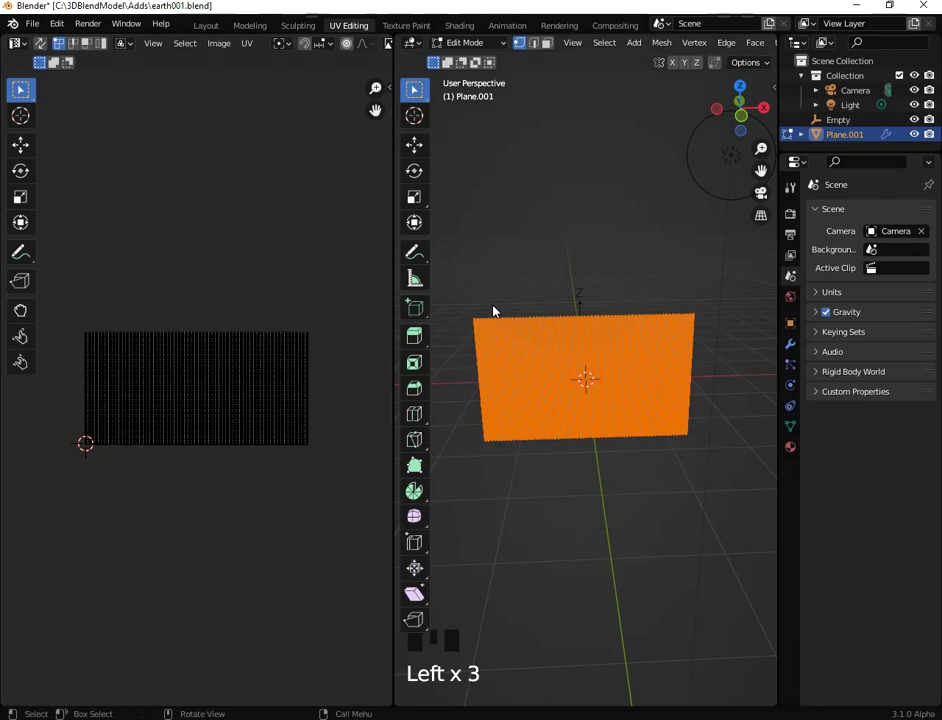
Return to the Layout workspace and turn on automatic keyframe recording
click(459, 25)
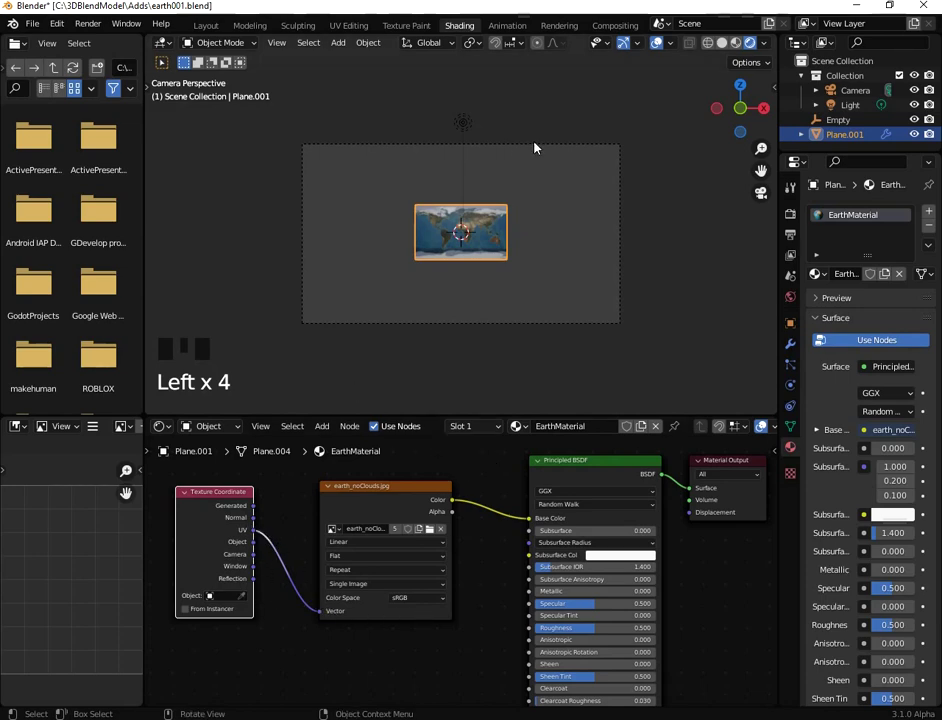
click(206, 26)
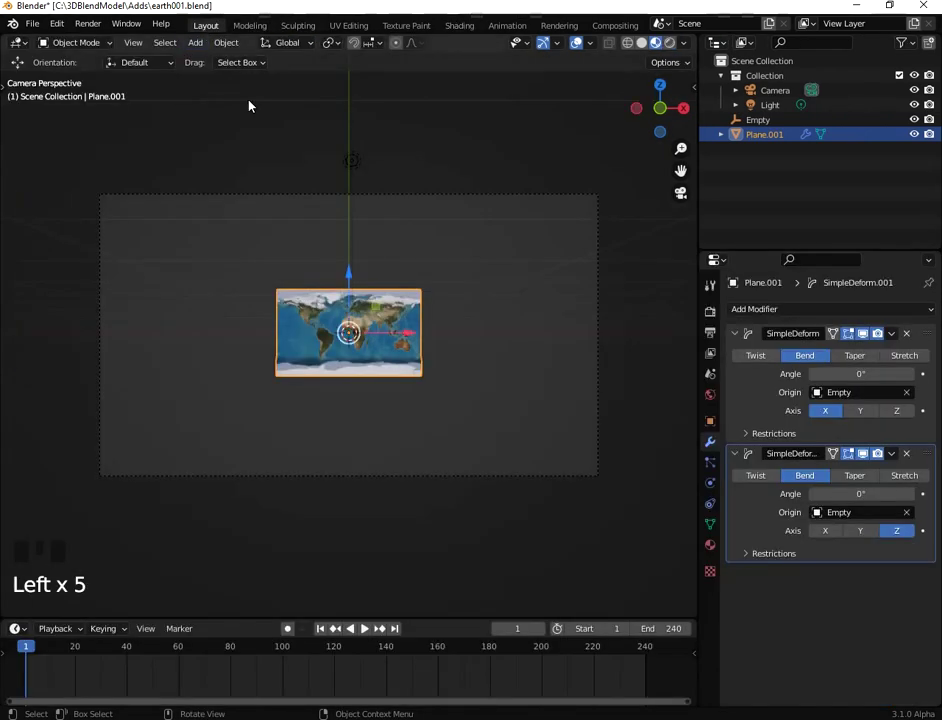
click(476, 296)
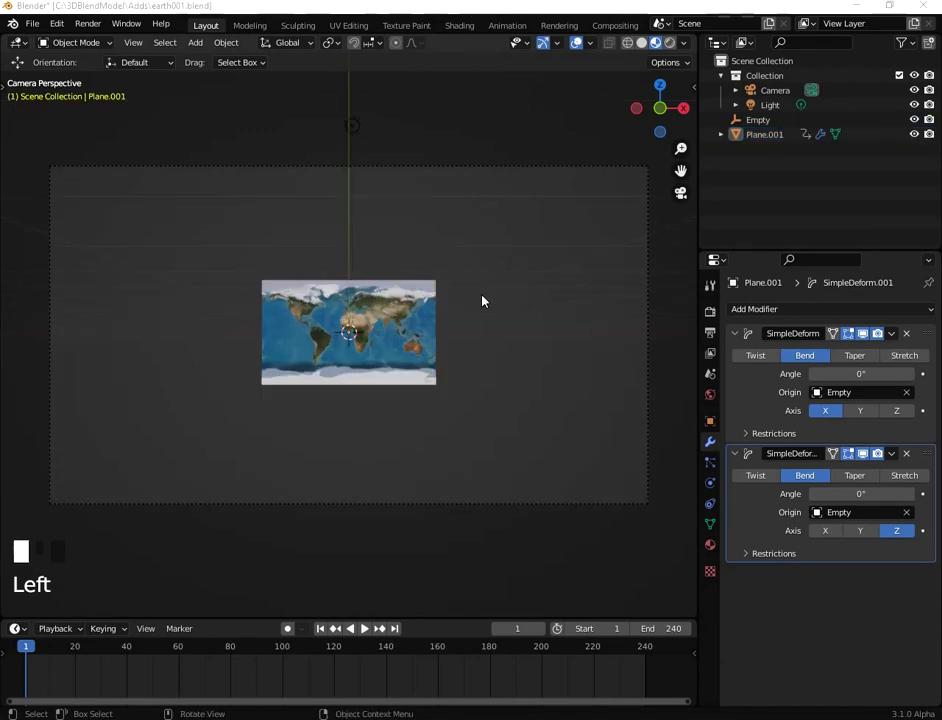
click(287, 628)
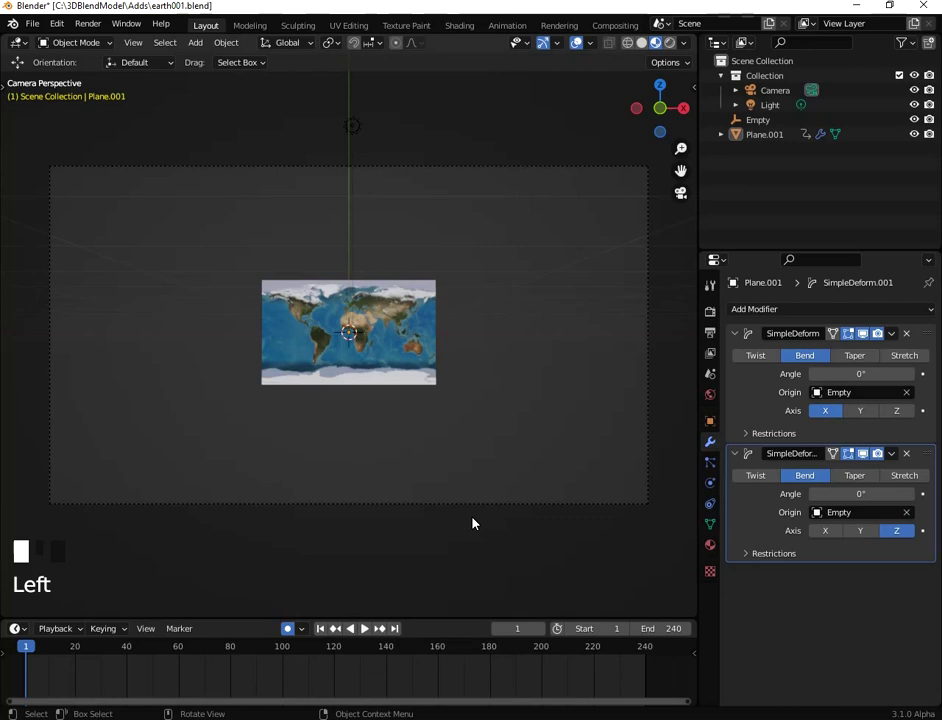
Keyframe Angle and Axis on both Simple Deform modifiers at frame 1
click(922, 374)
click(922, 410)
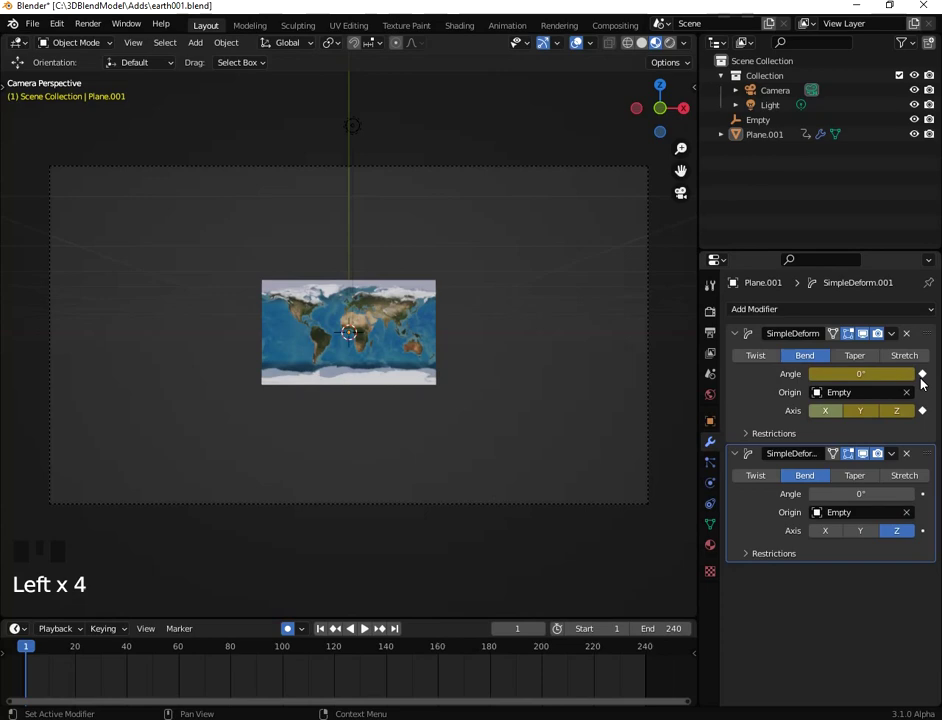
click(922, 494)
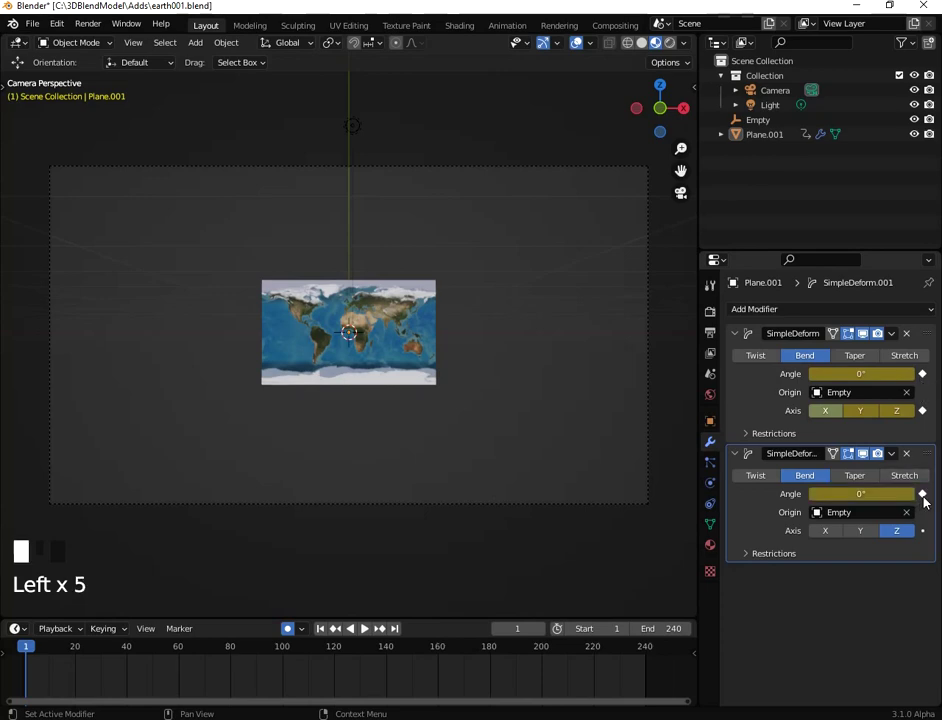
click(922, 530)
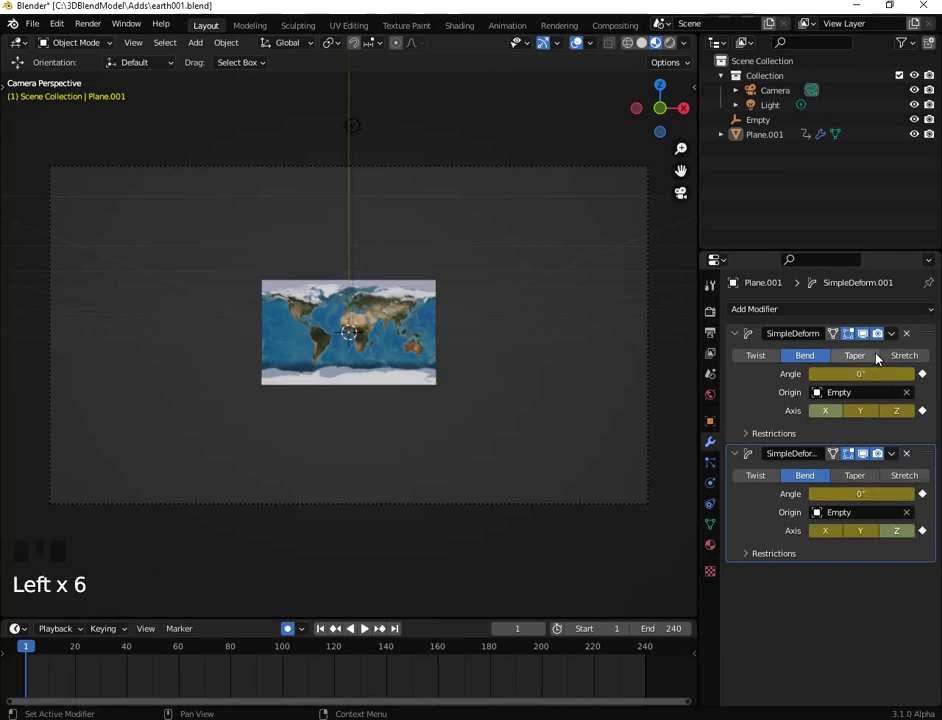
Reselect the earth plane, dismissing the object keyframe menus without inserting anything
key(i)
click(434, 412)
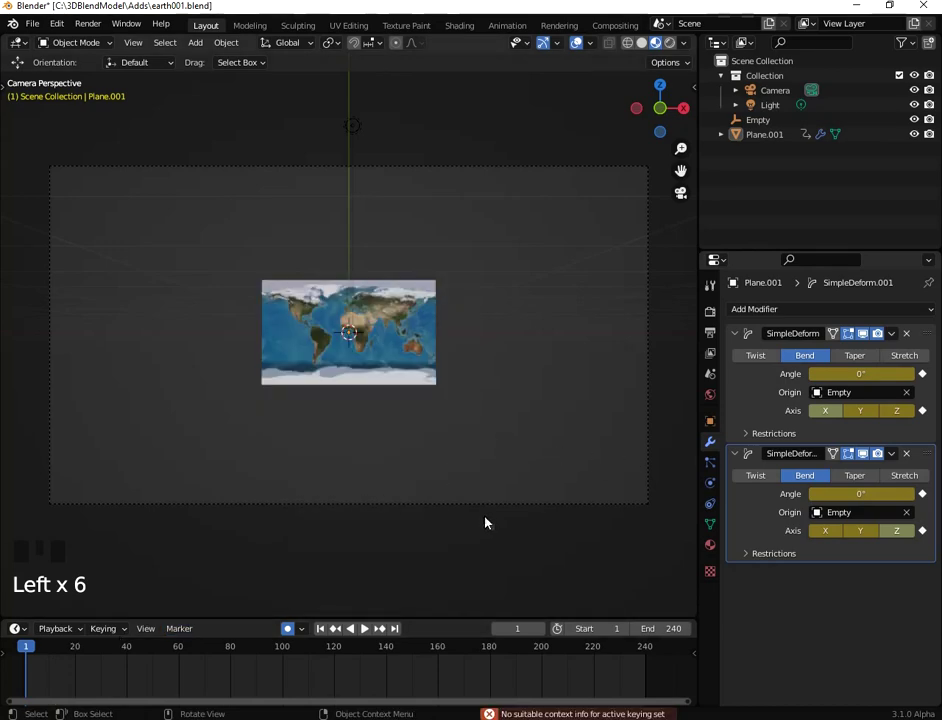
click(389, 376)
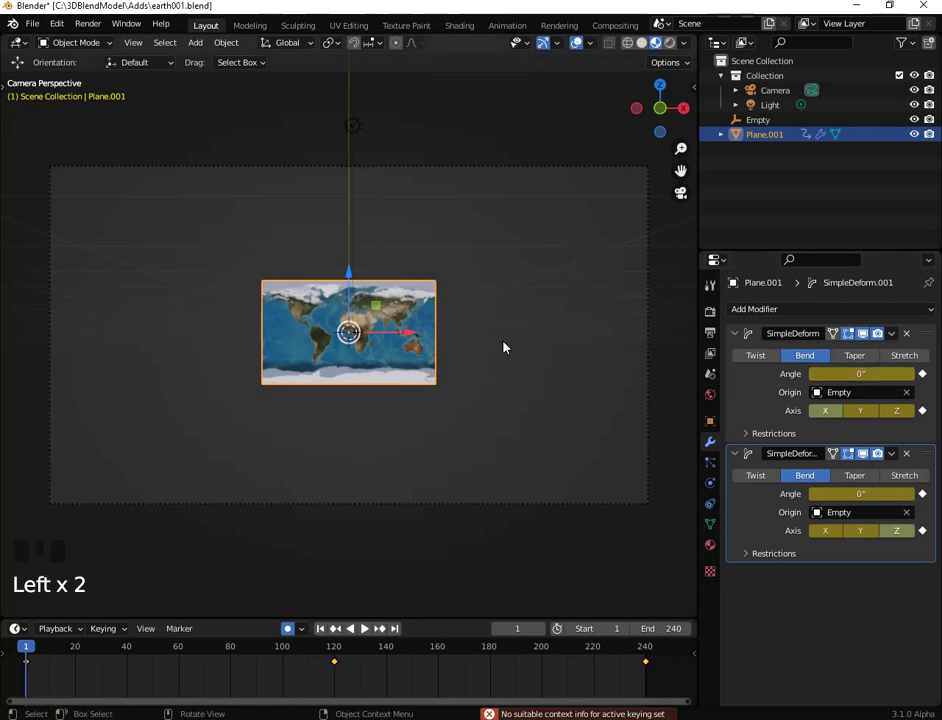
key(k)
key(Escape)
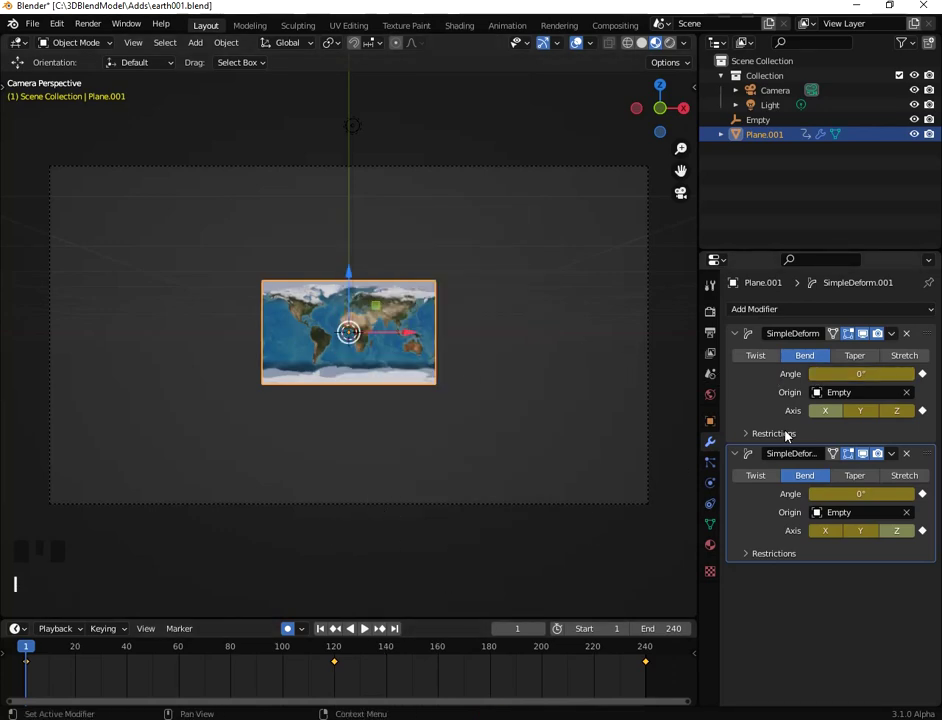
At frame 120, keyframe Angle and Axis on both Simple Deform modifiers
click(337, 650)
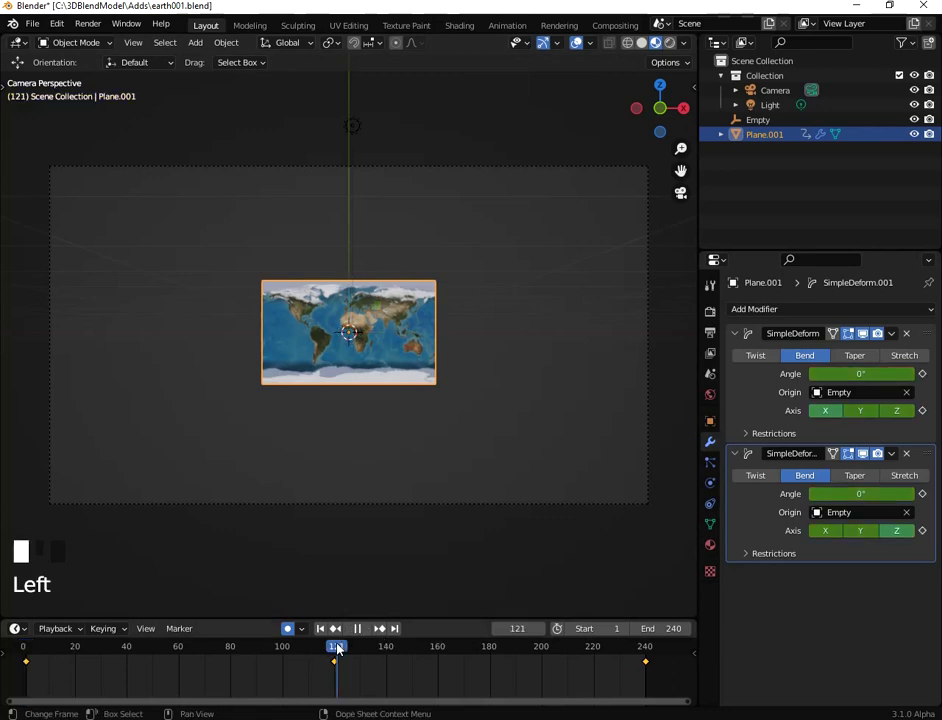
key(Left)
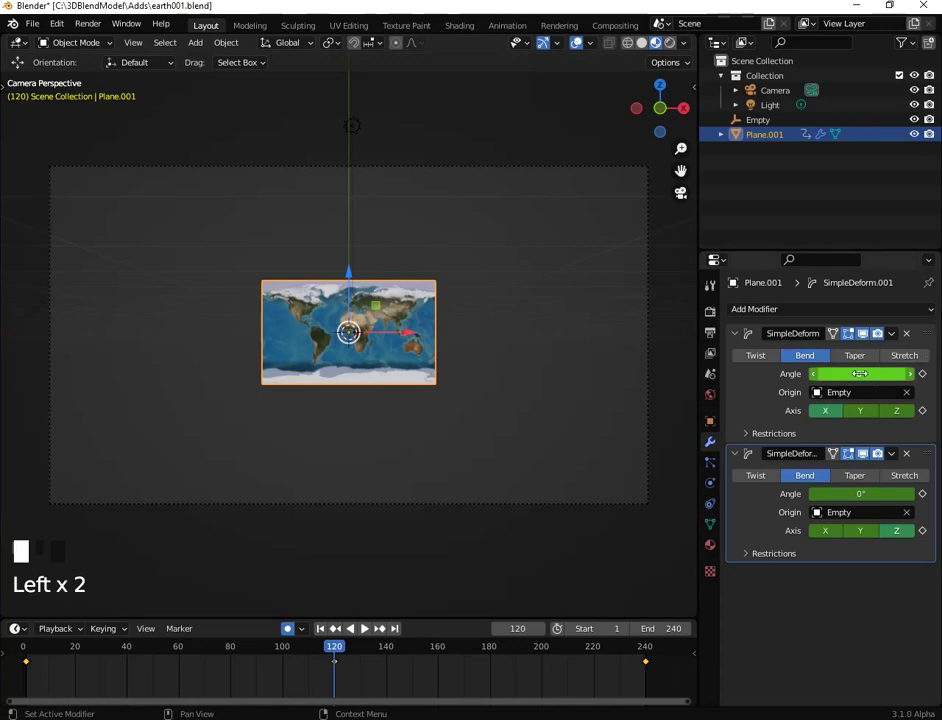
click(922, 374)
click(922, 411)
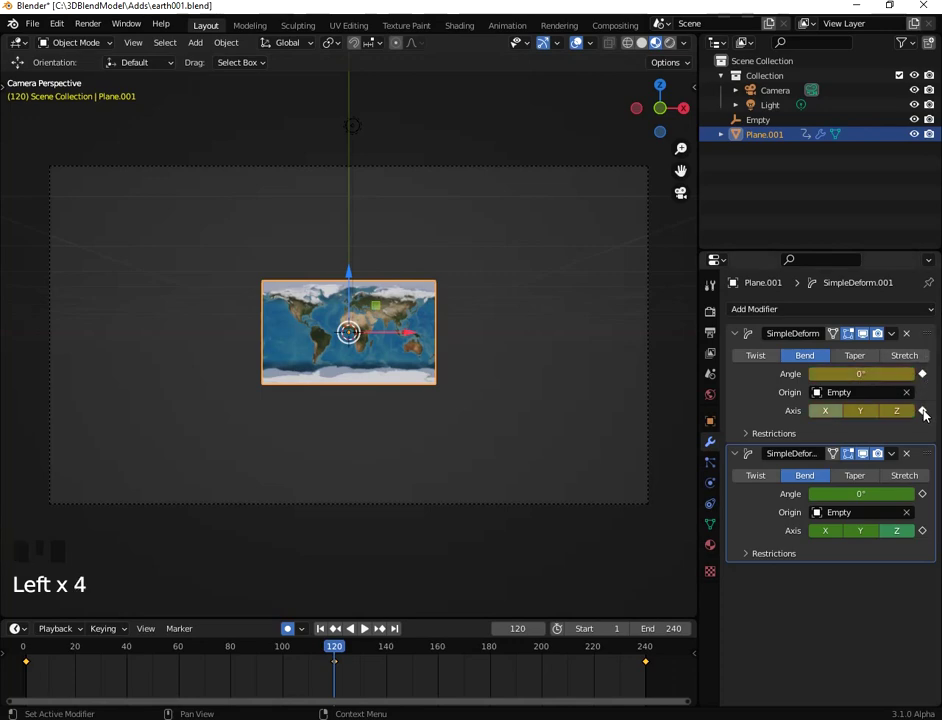
click(922, 494)
click(922, 531)
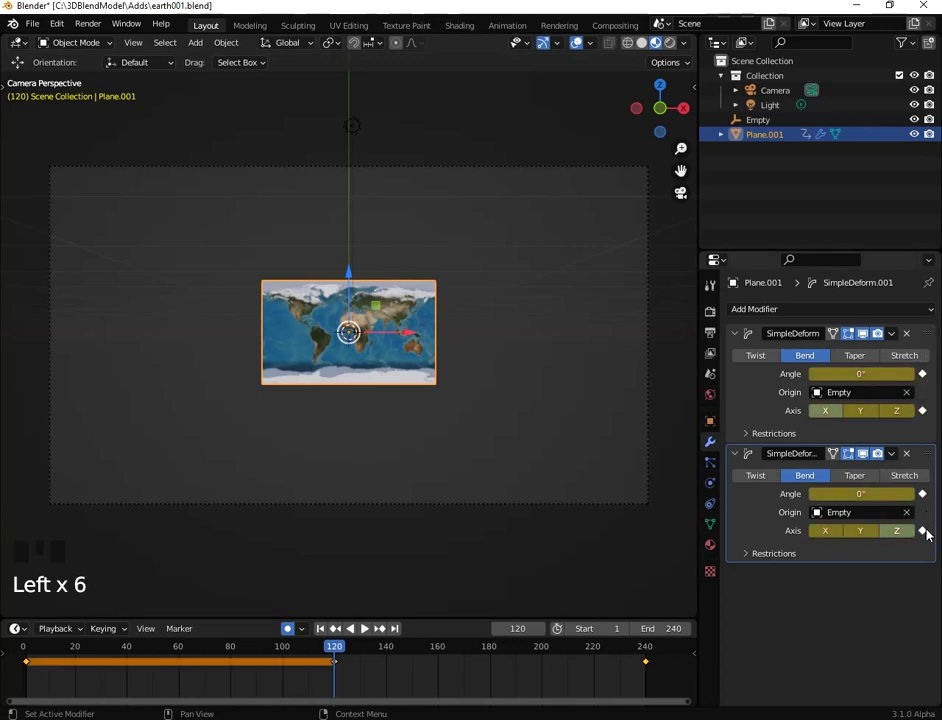
Set the bend angles to 90° and 180° at frame 120
click(872, 374)
text(90)
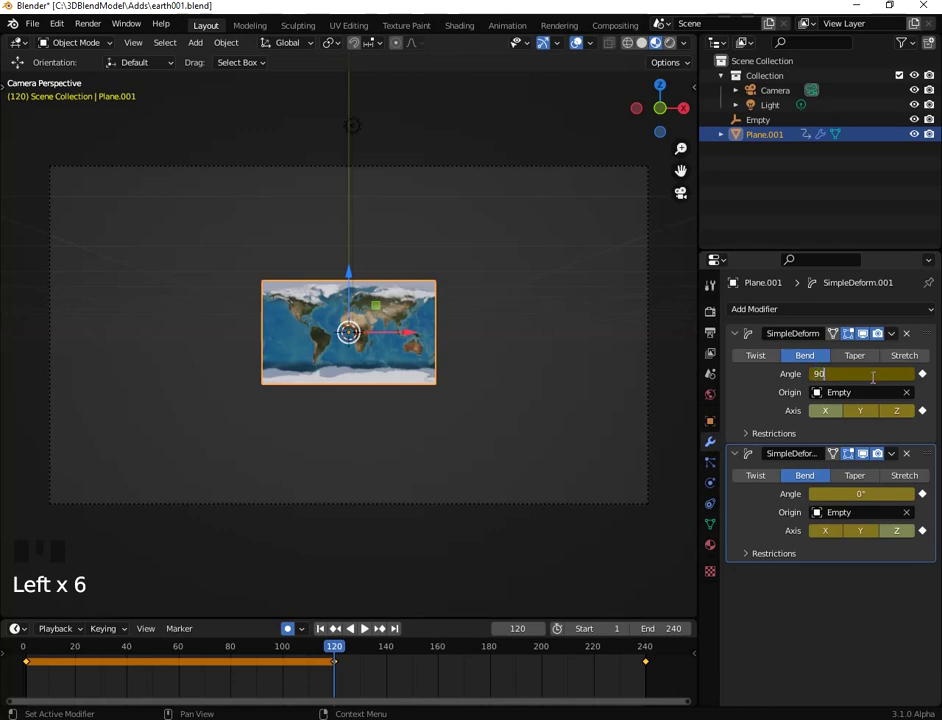
key(Return)
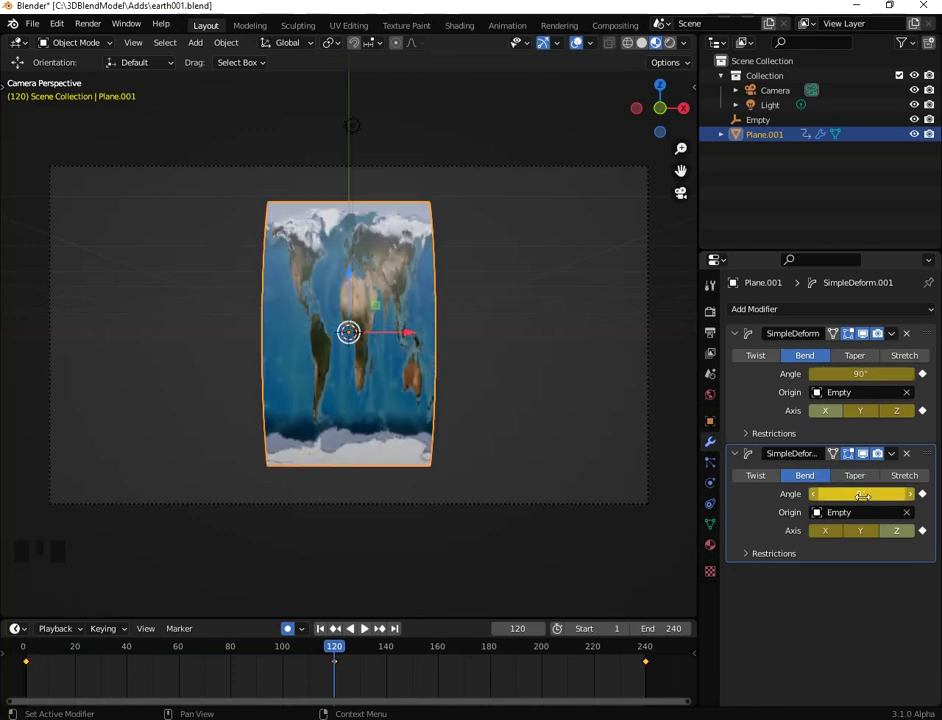
click(862, 495)
text(180)
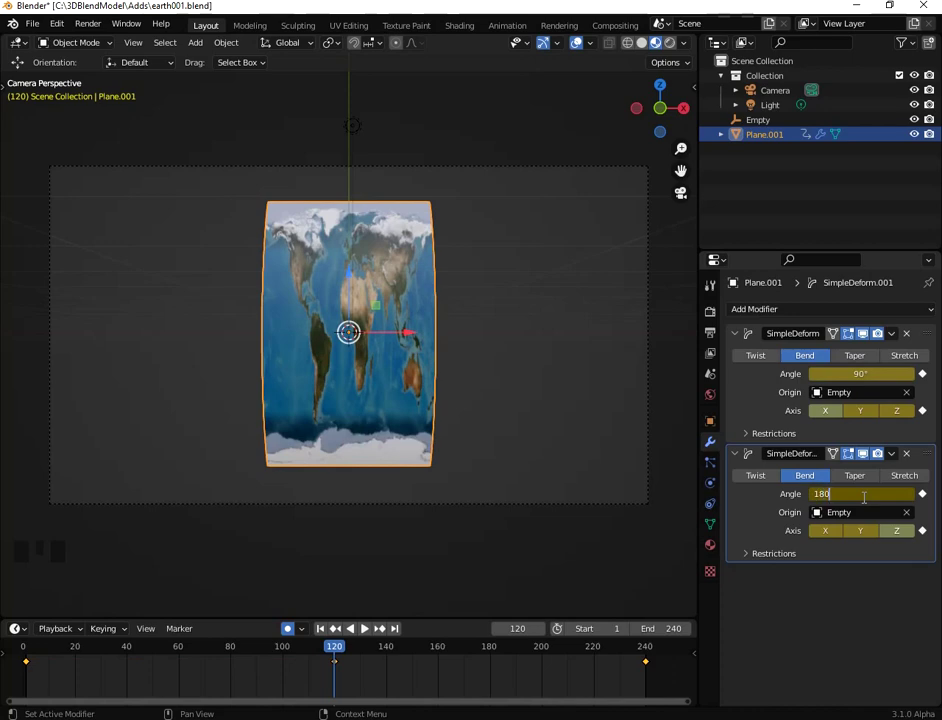
key(Return)
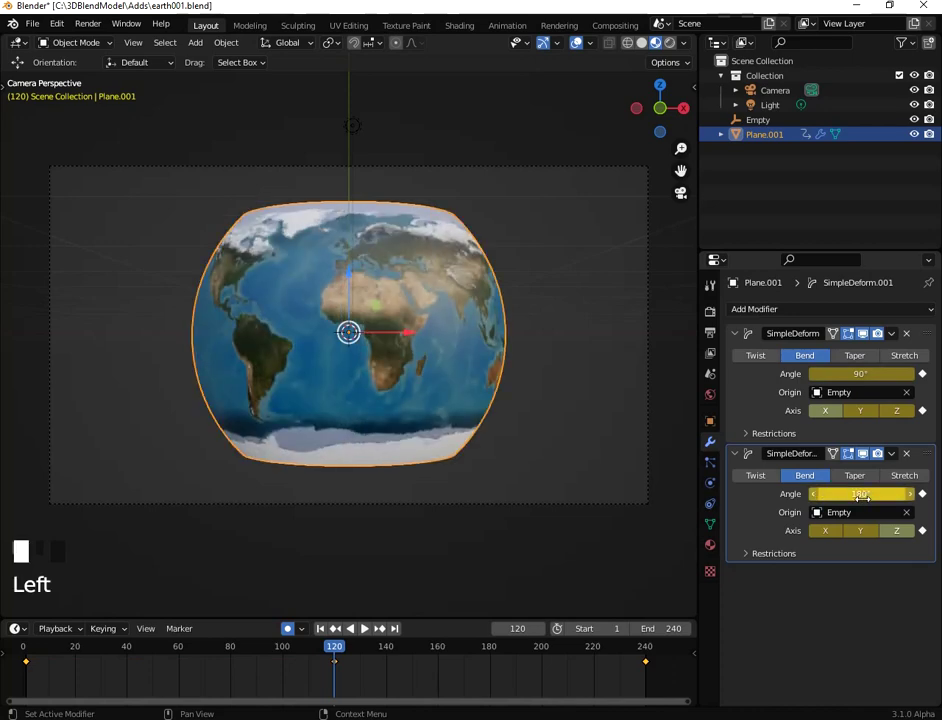
At frame 240, set the bend angles to 180° and 360°
click(645, 656)
click(867, 374)
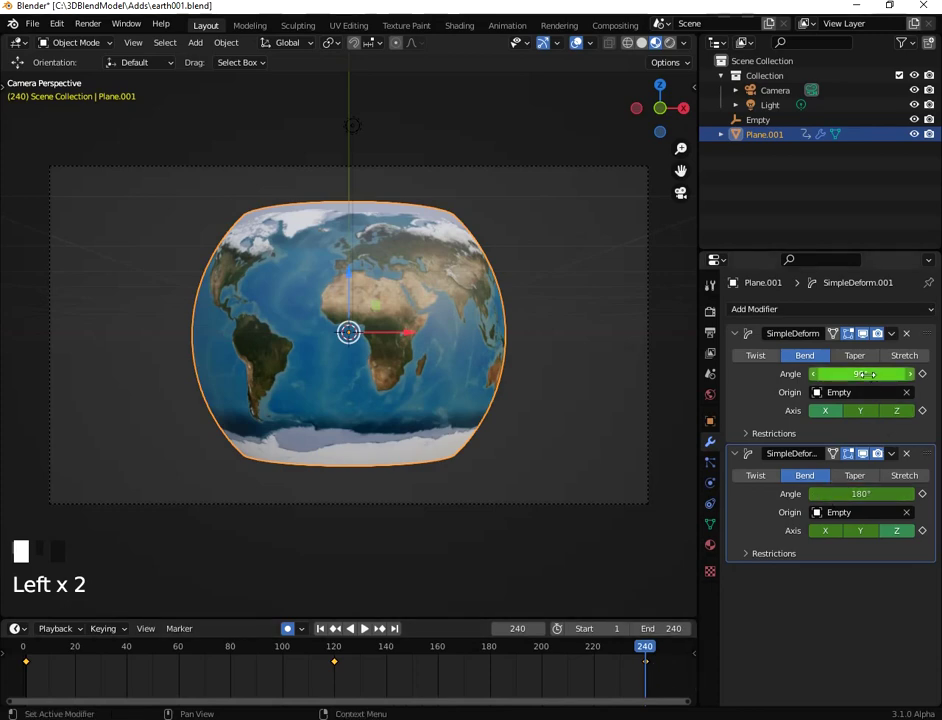
text(180)
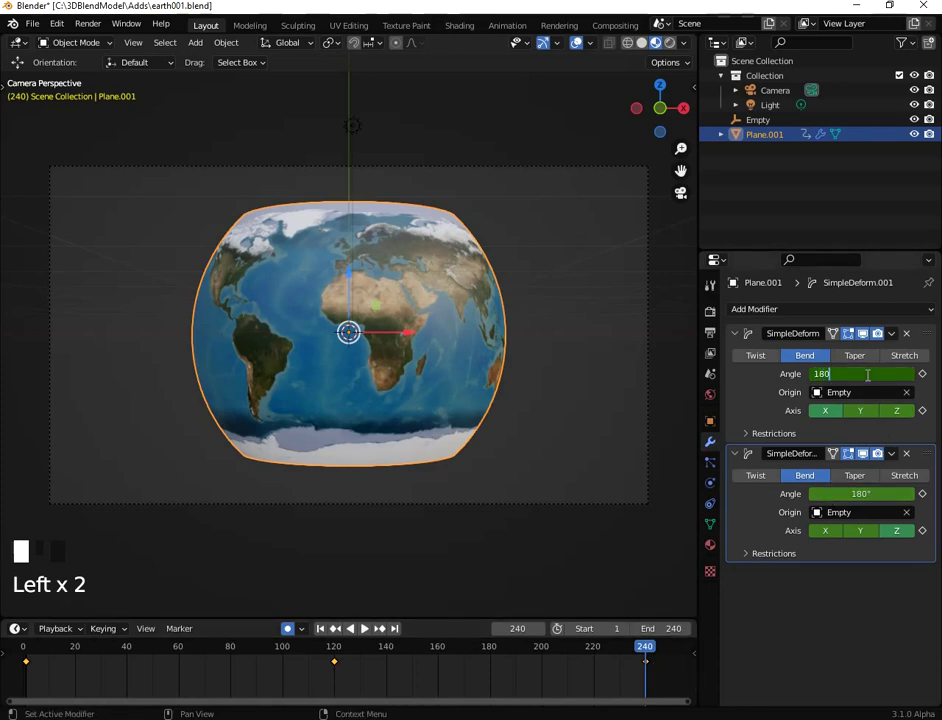
click(865, 425)
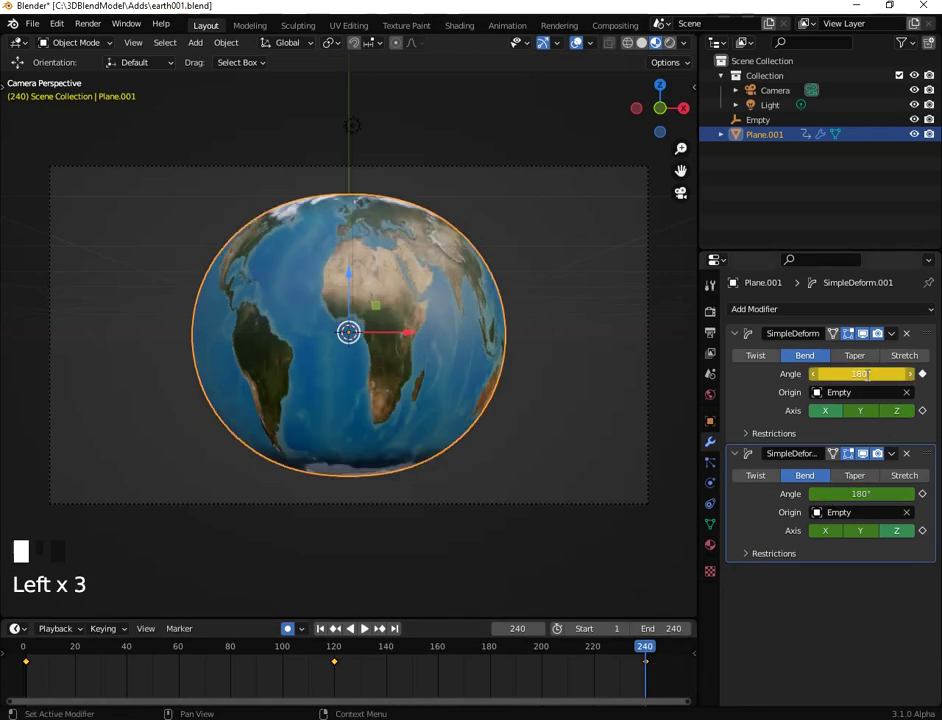
click(862, 494)
text(360)
click(867, 494)
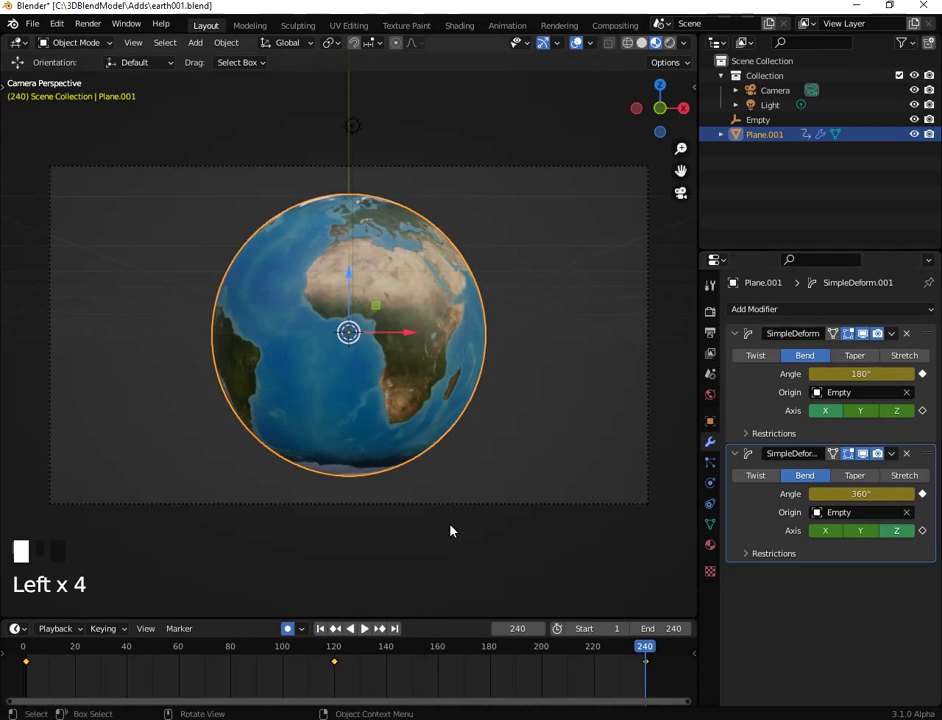
Disable auto-keying, play the bend animation from frame 1, then jump to frame 240
click(287, 630)
double_click(383, 572)
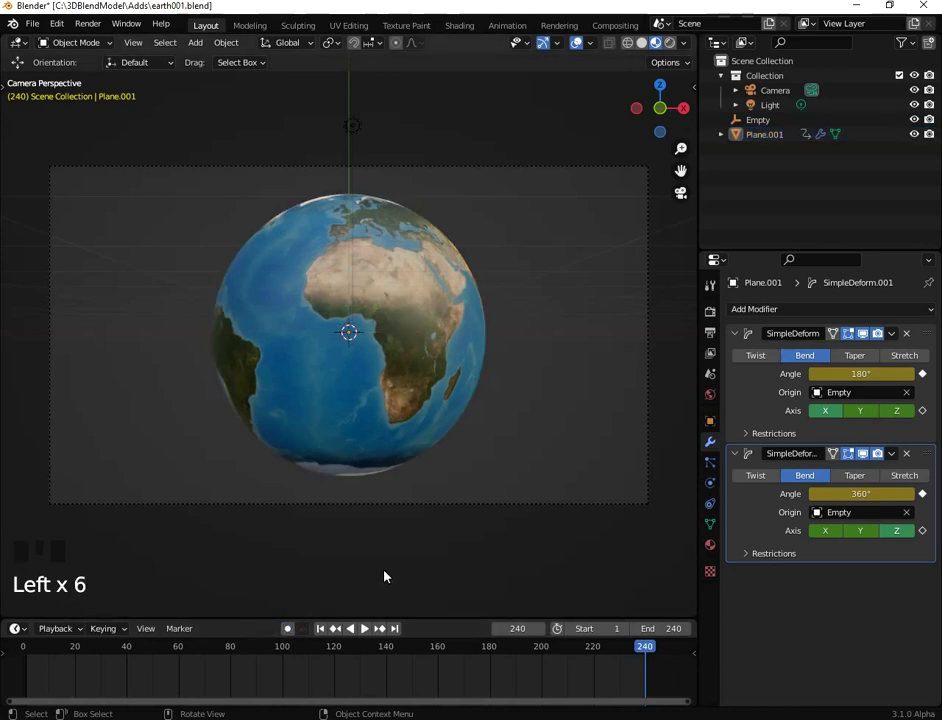
click(321, 629)
click(364, 628)
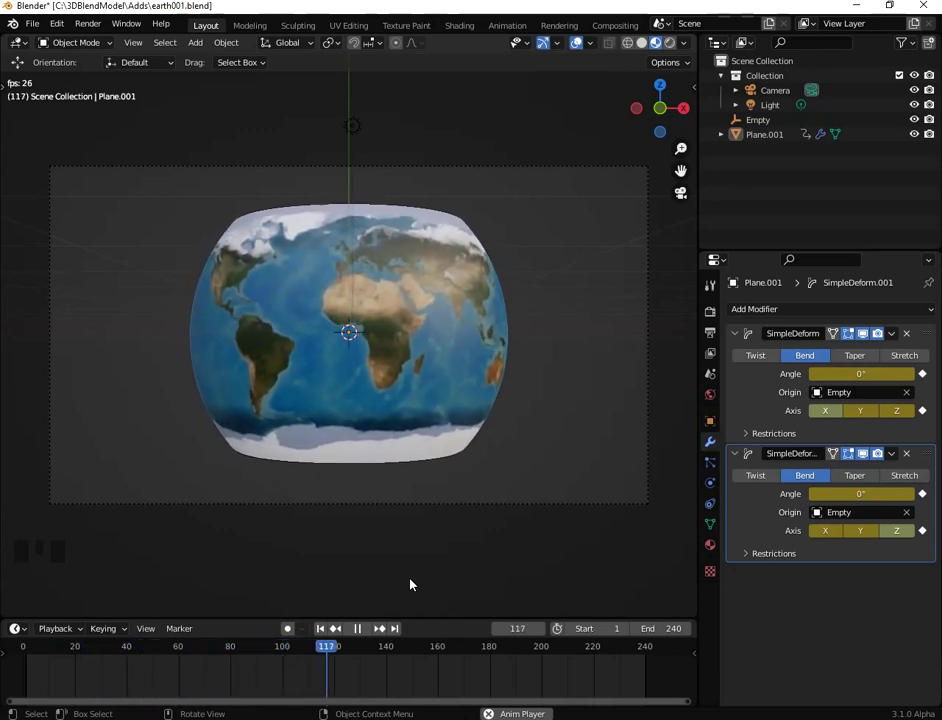
click(360, 629)
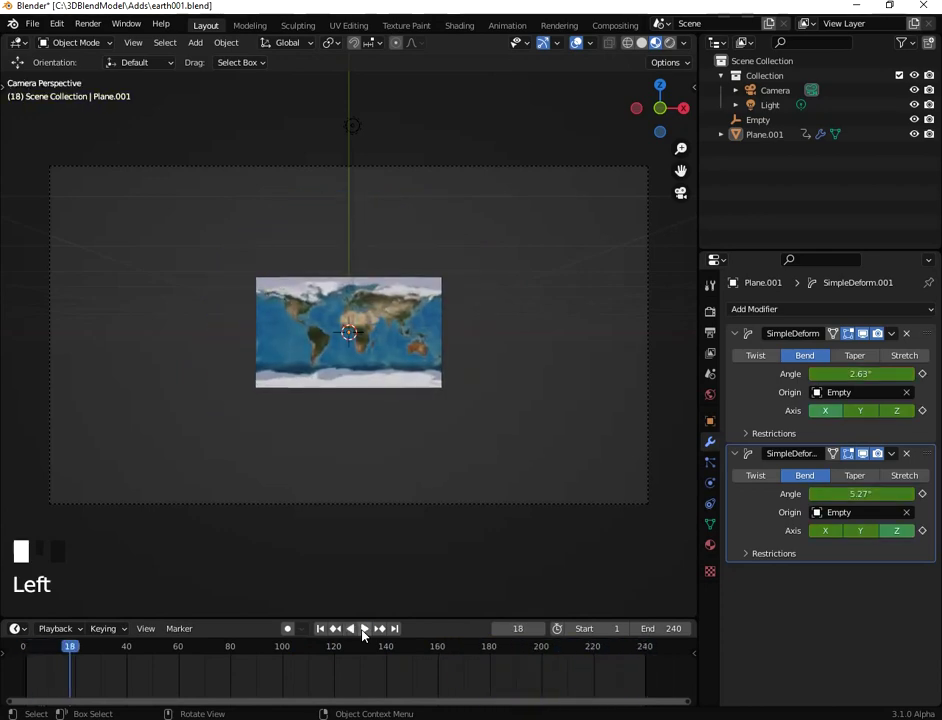
click(393, 629)
scroll(452, 420, down, 1)
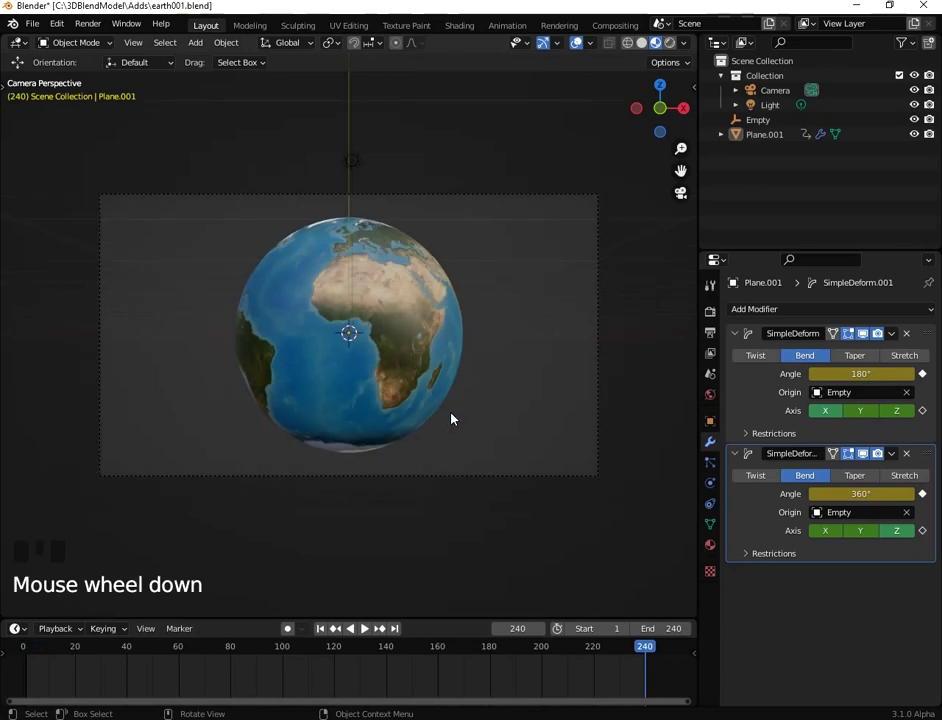
Render frame 240 with F12, inspect the globe image, and close the render window
key(F12)
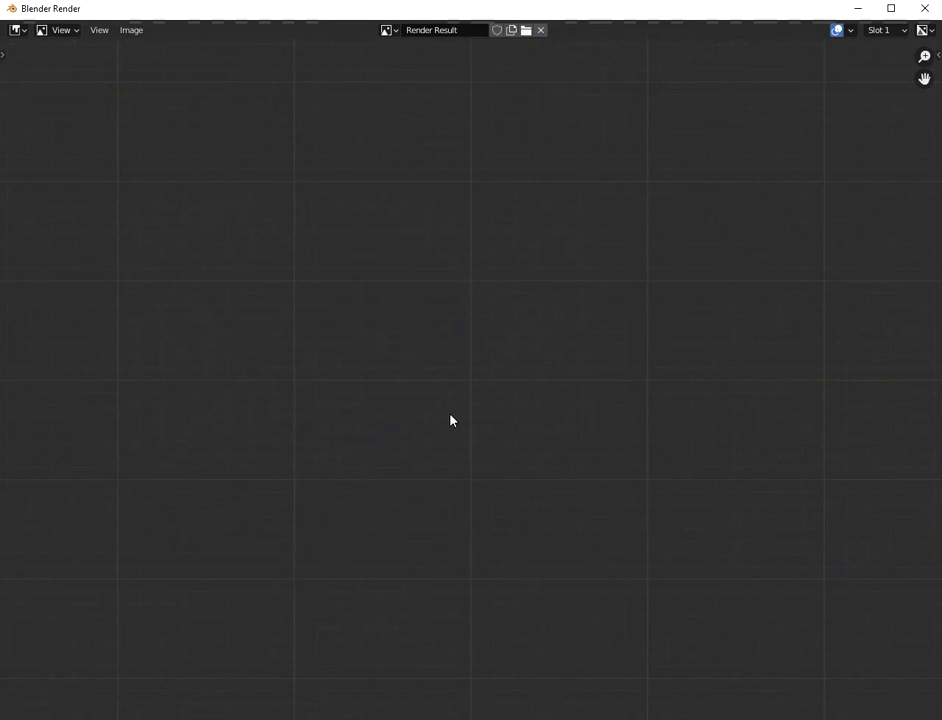
scroll(451, 420, down, 2)
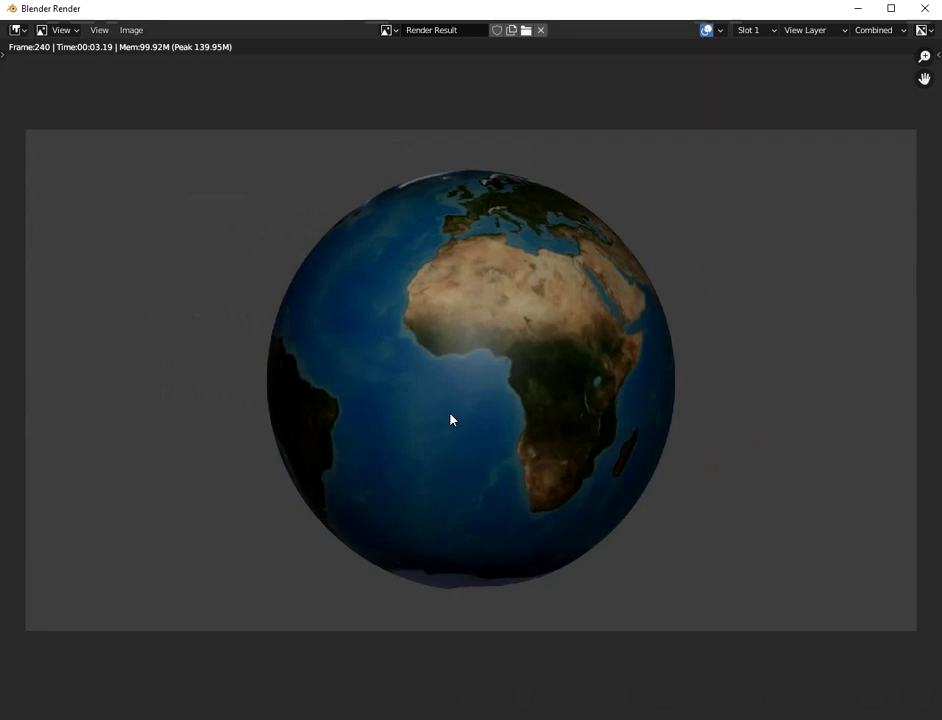
key(Escape)
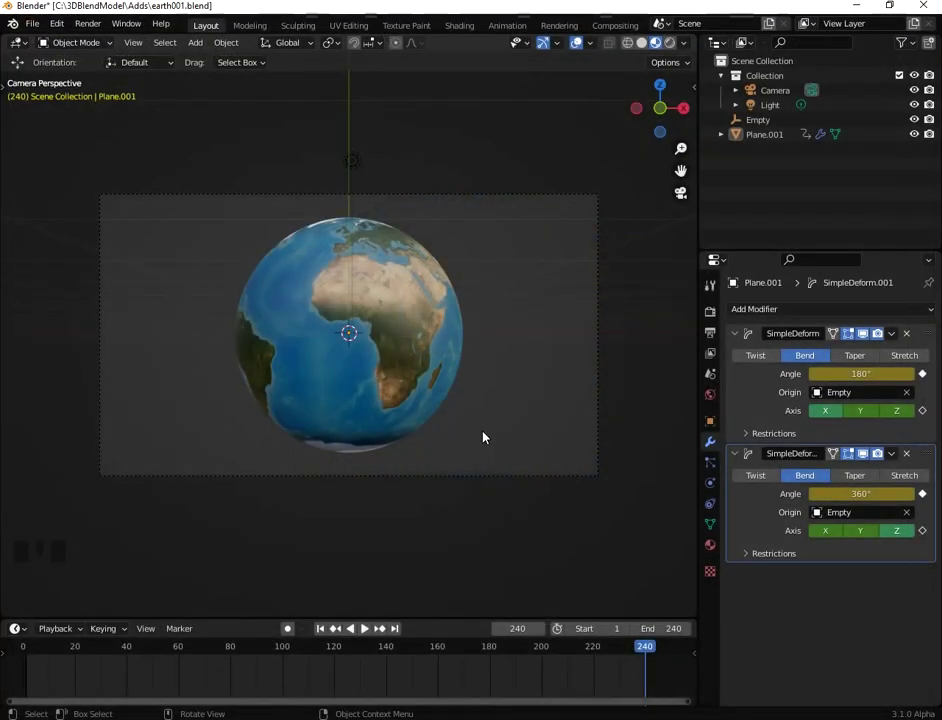
Orbit out of the camera perspective and zoom around the textured globe
middle_drag(498, 425, 437, 429)
scroll(427, 389, down, 4)
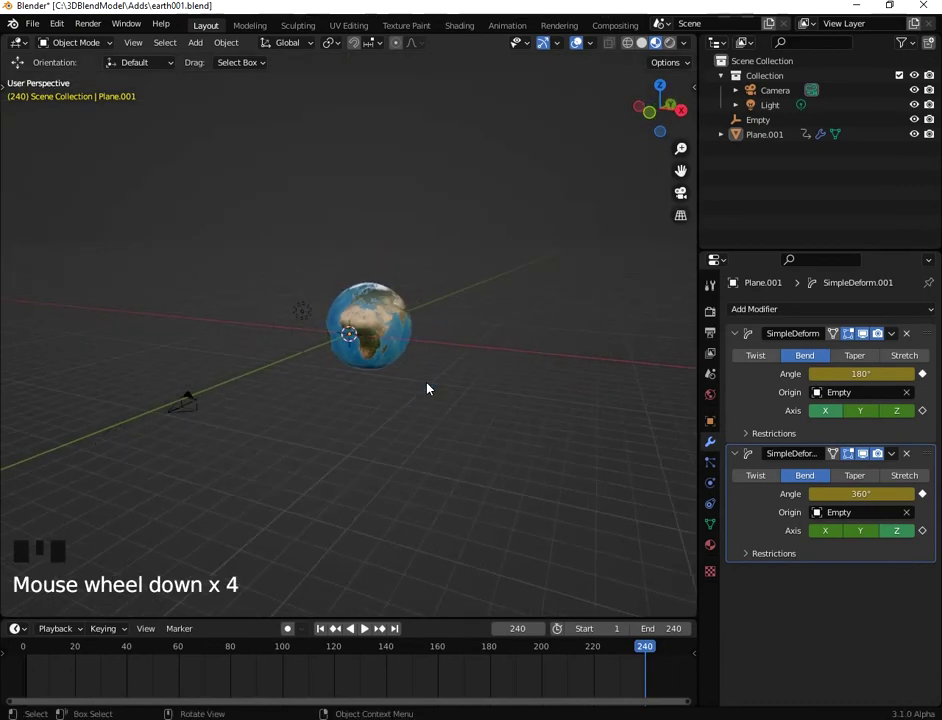
scroll(427, 389, up, 4)
scroll(425, 389, down, 1)
scroll(425, 389, down, 1)
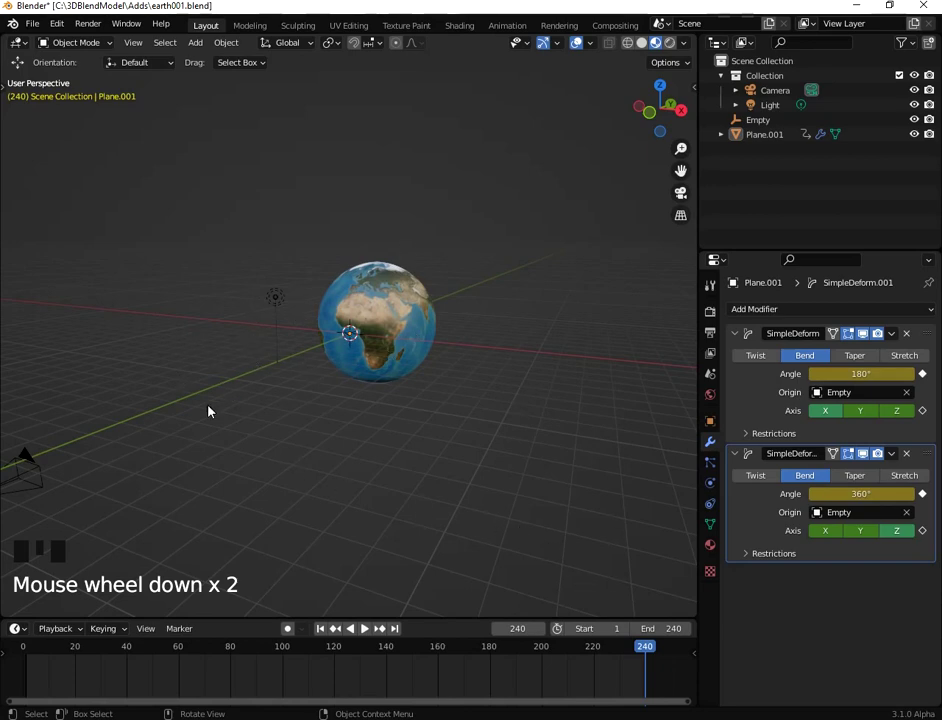
middle_drag(286, 294, 278, 288)
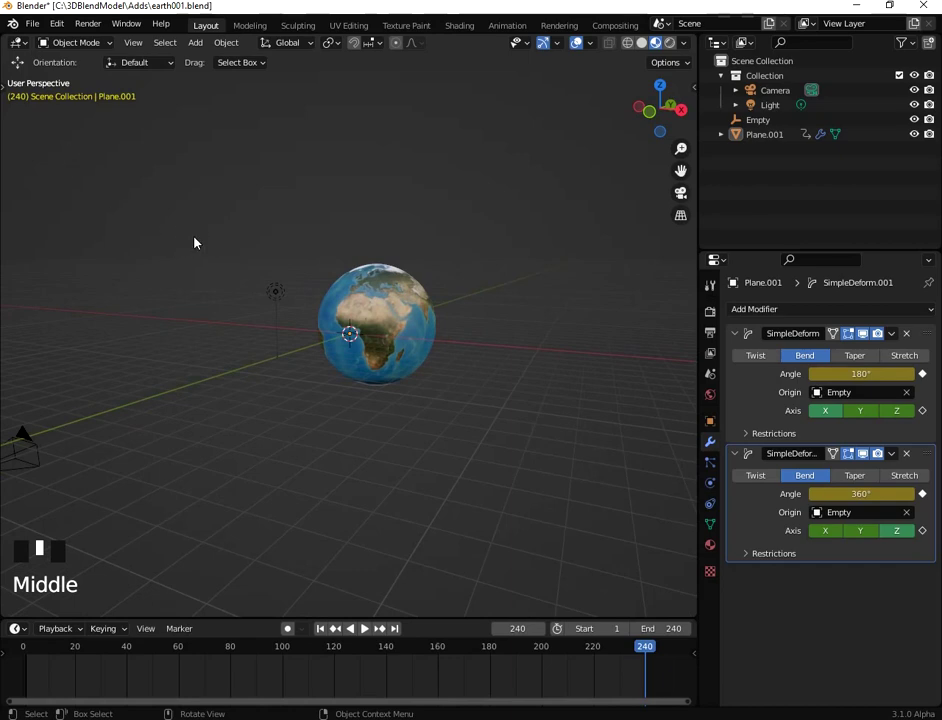
Save the project with Save As, overwriting earth001.blend in the Adds folder
click(33, 23)
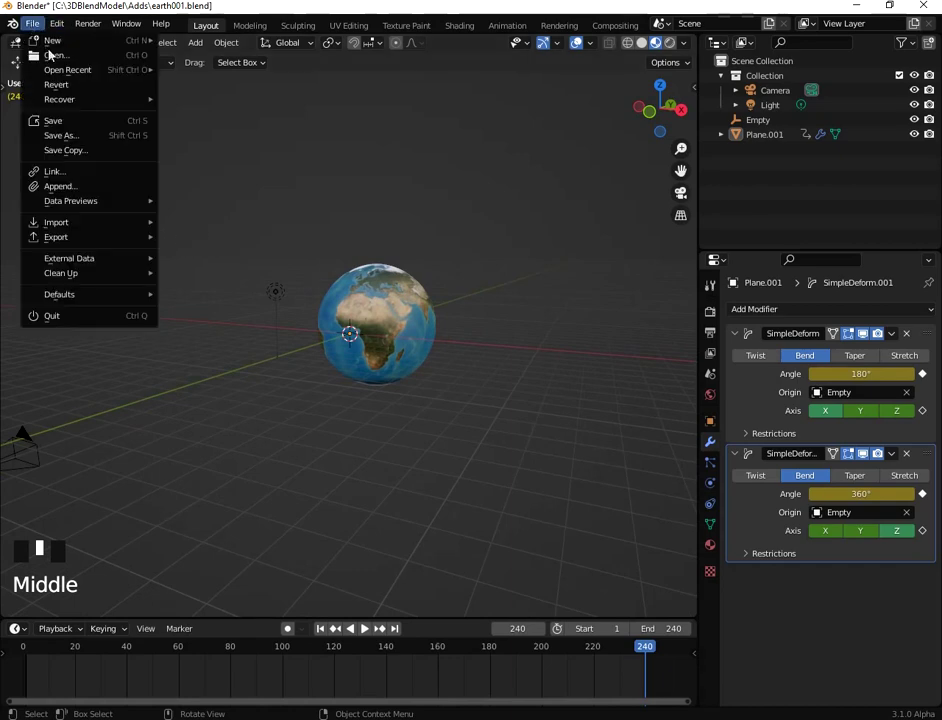
click(97, 140)
click(332, 305)
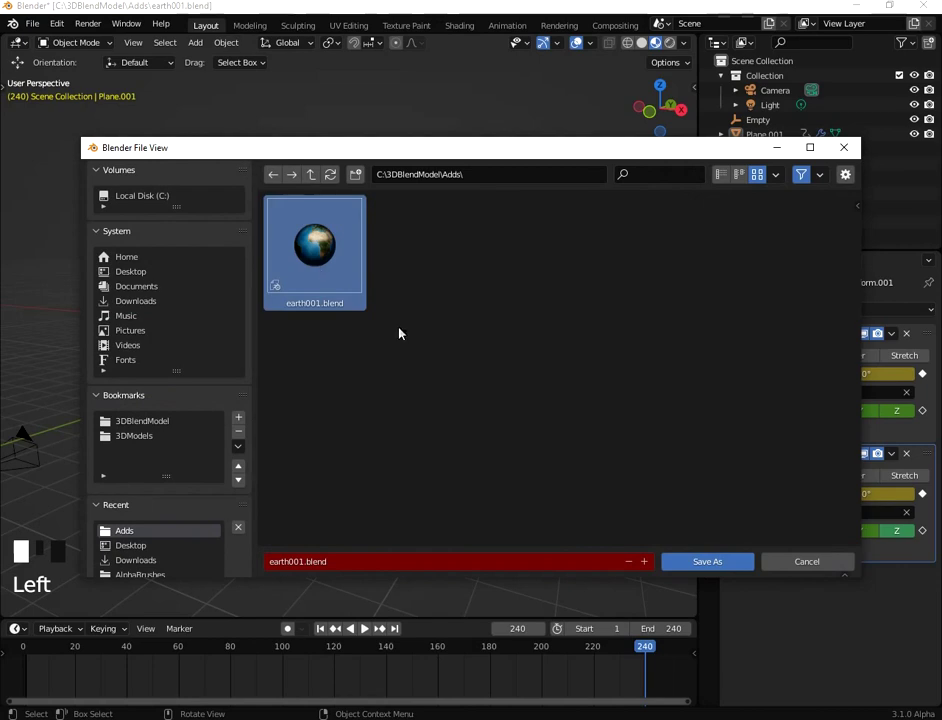
click(725, 564)
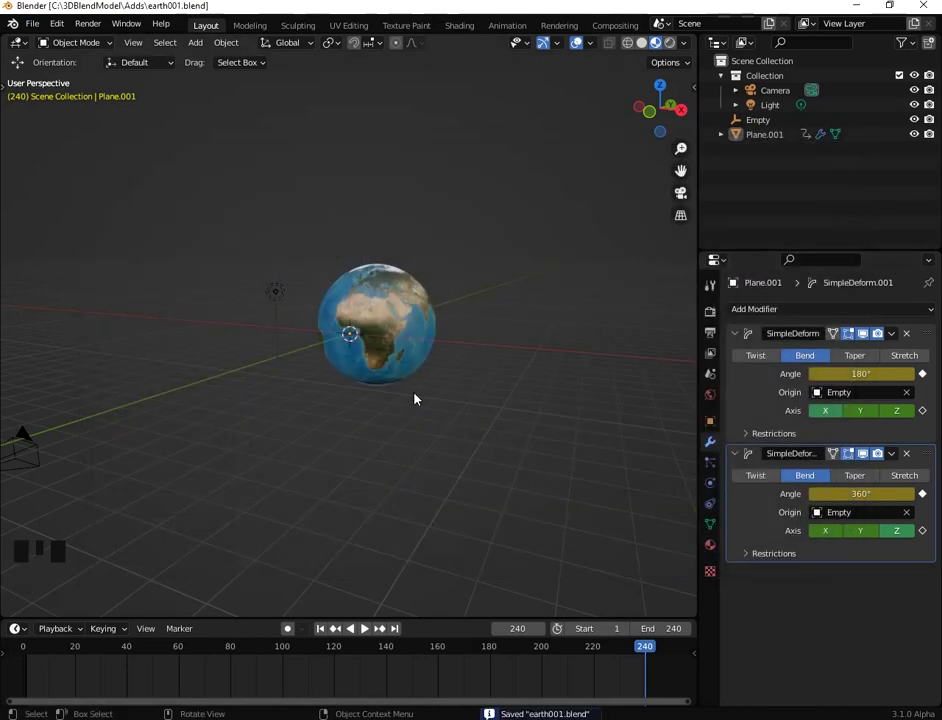